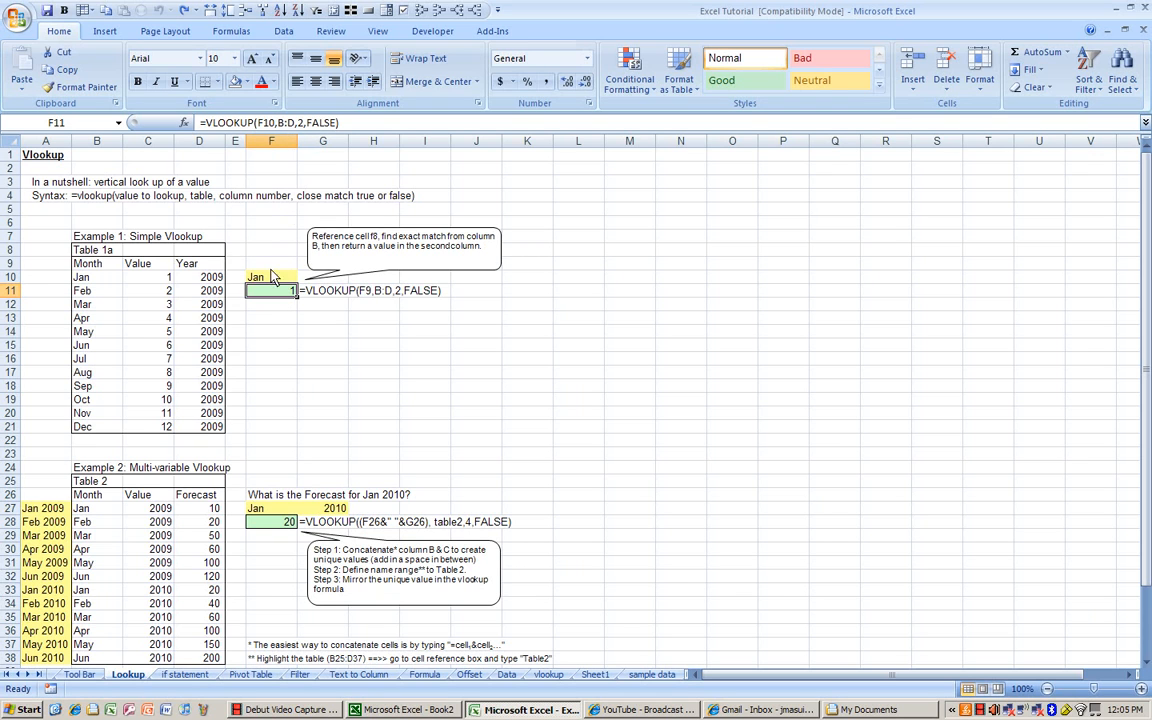
# - Examine the arguments of the VLOOKUP formula in F11 and the Jan month and value cells in Table 1a
pyautogui.click(282, 127)
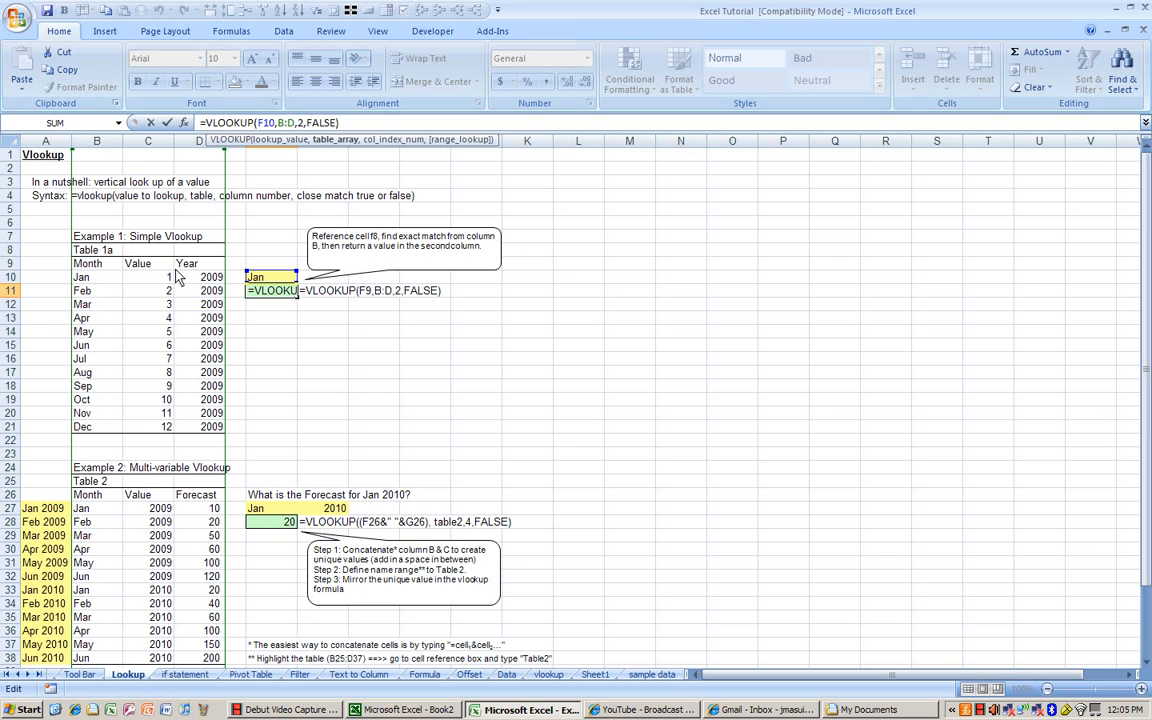
pyautogui.hotkey('ctrl', 'Return')
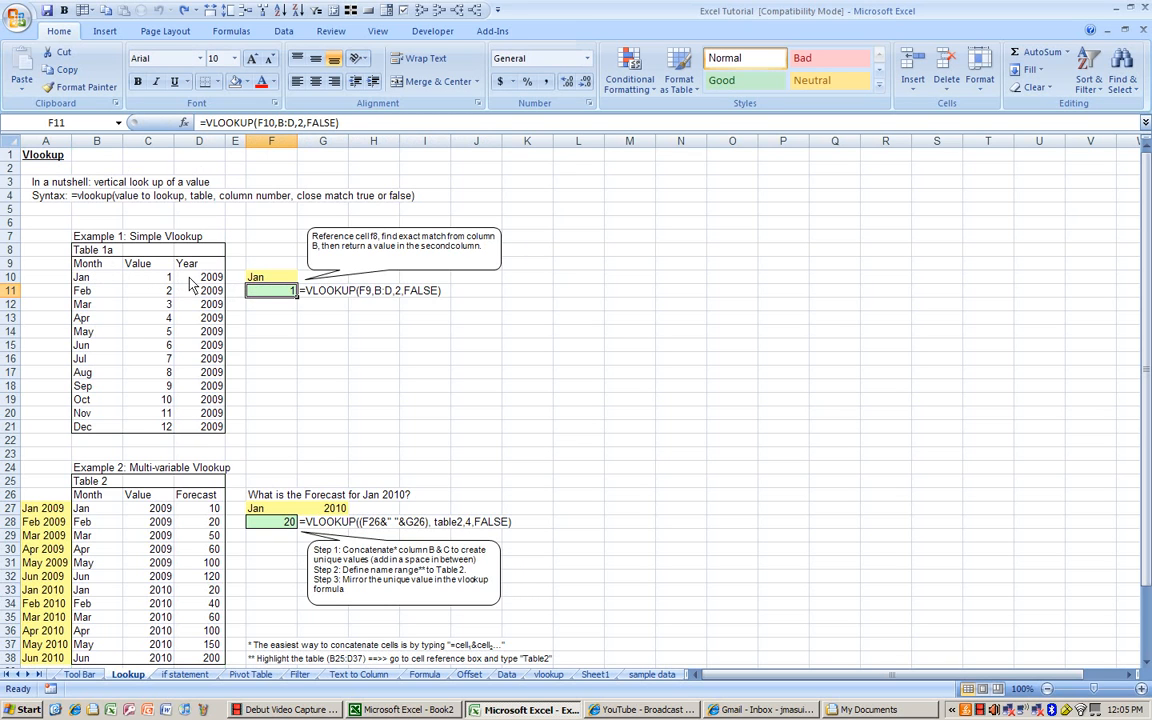
pyautogui.click(97, 281)
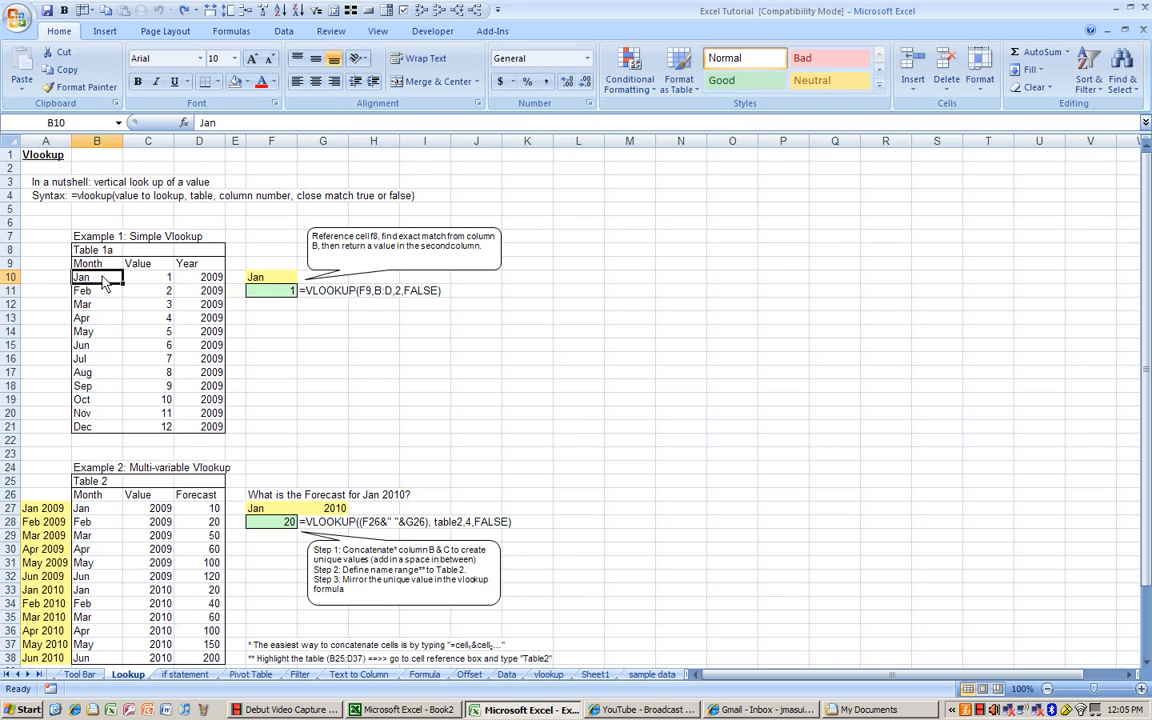
pyautogui.click(155, 283)
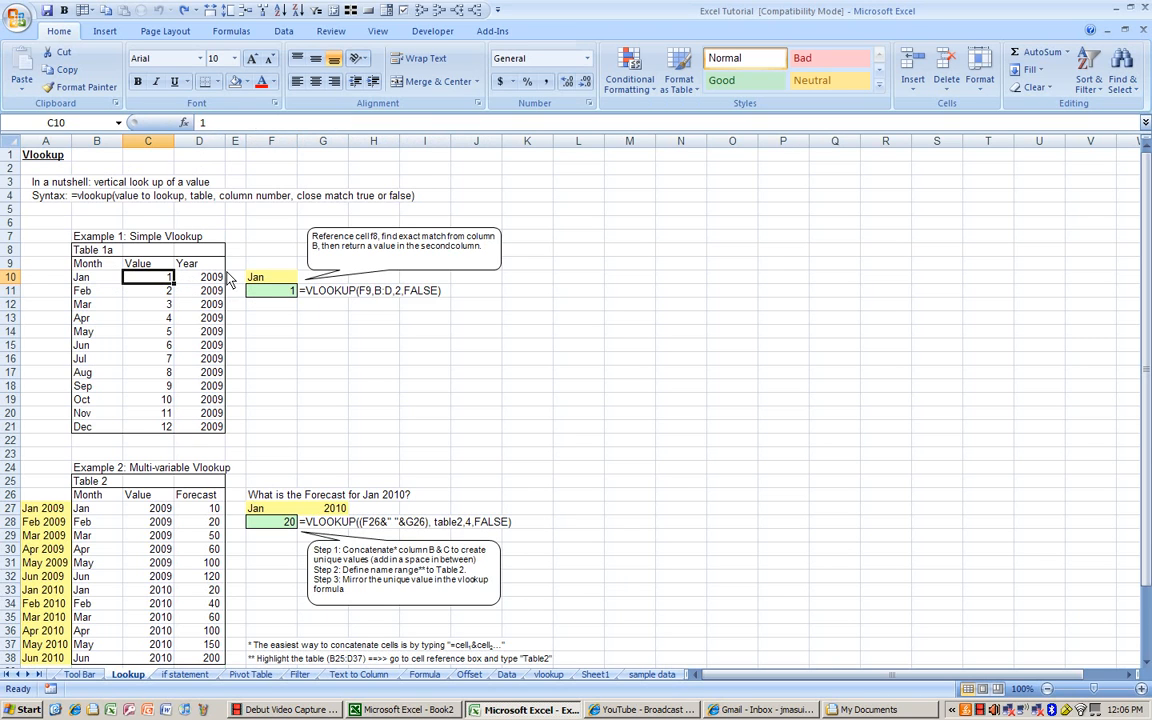
# - Set the column index in the F11 VLOOKUP formula to 3 to return the Year column
pyautogui.click(277, 292)
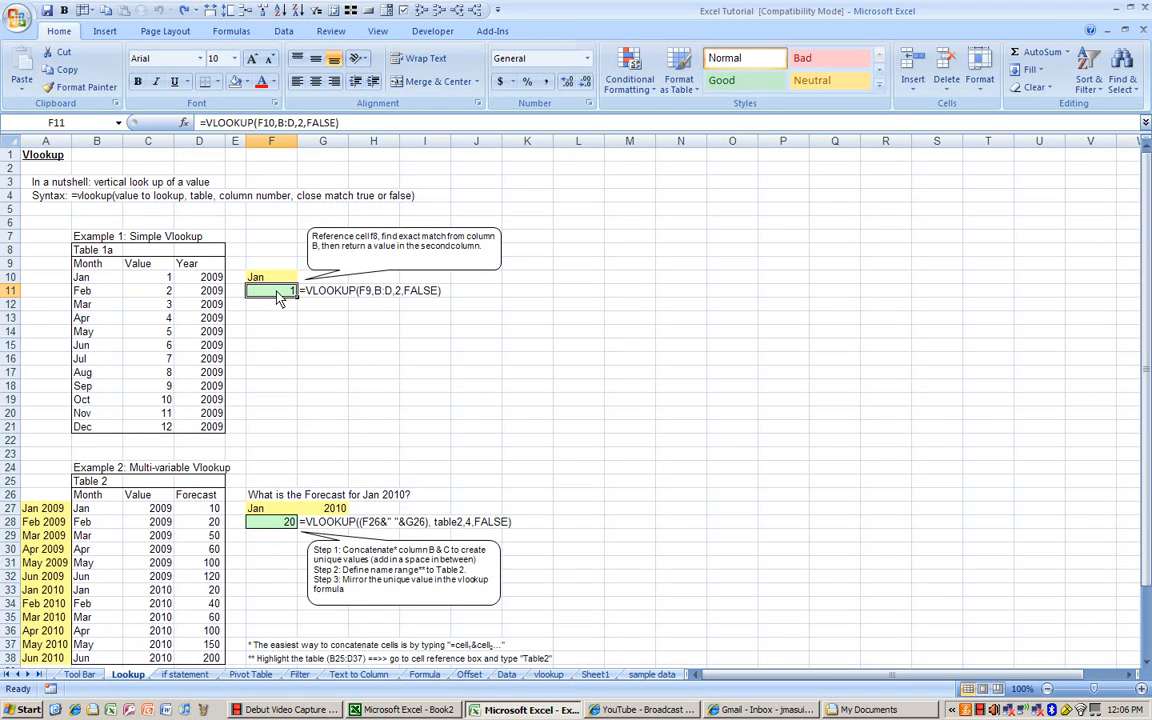
pyautogui.click(302, 124)
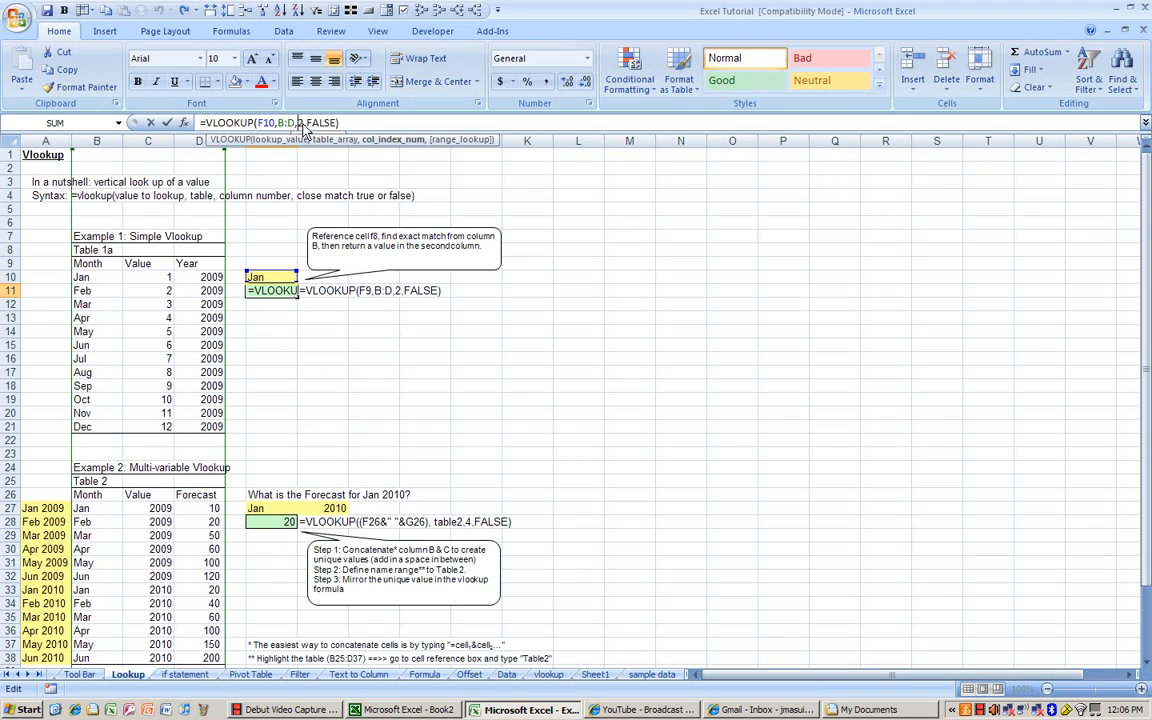
pyautogui.press('BackSpace')
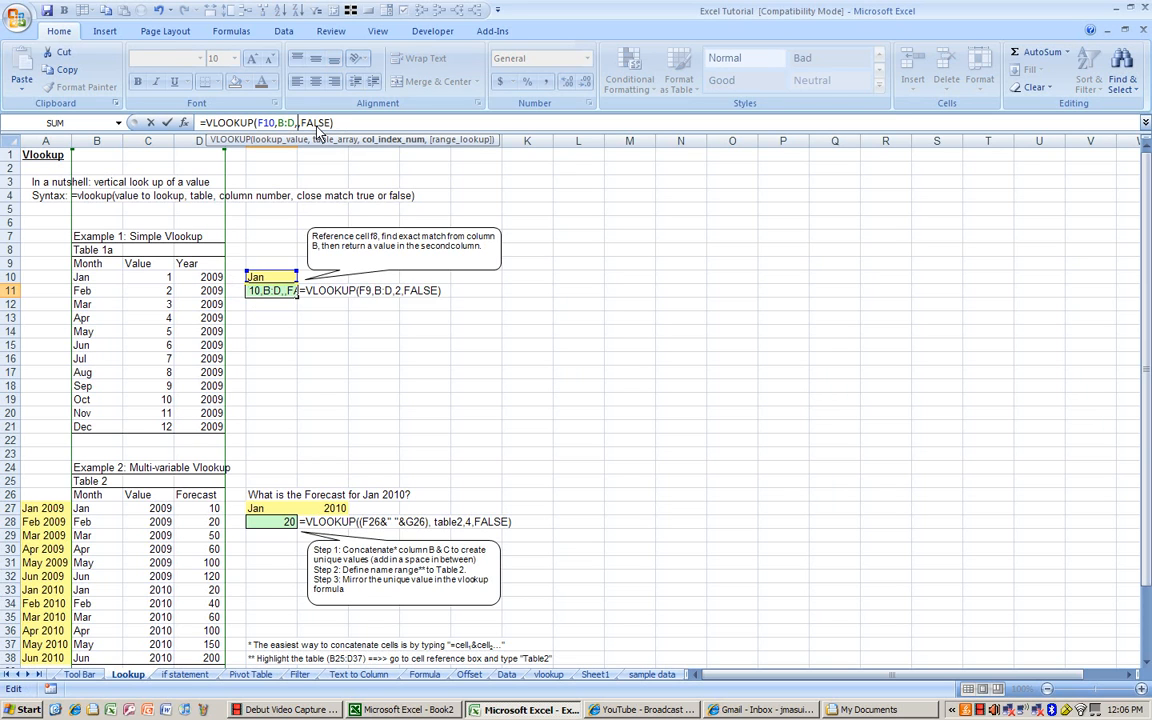
pyautogui.write('3')
pyautogui.press('Return')
pyautogui.press('Up')
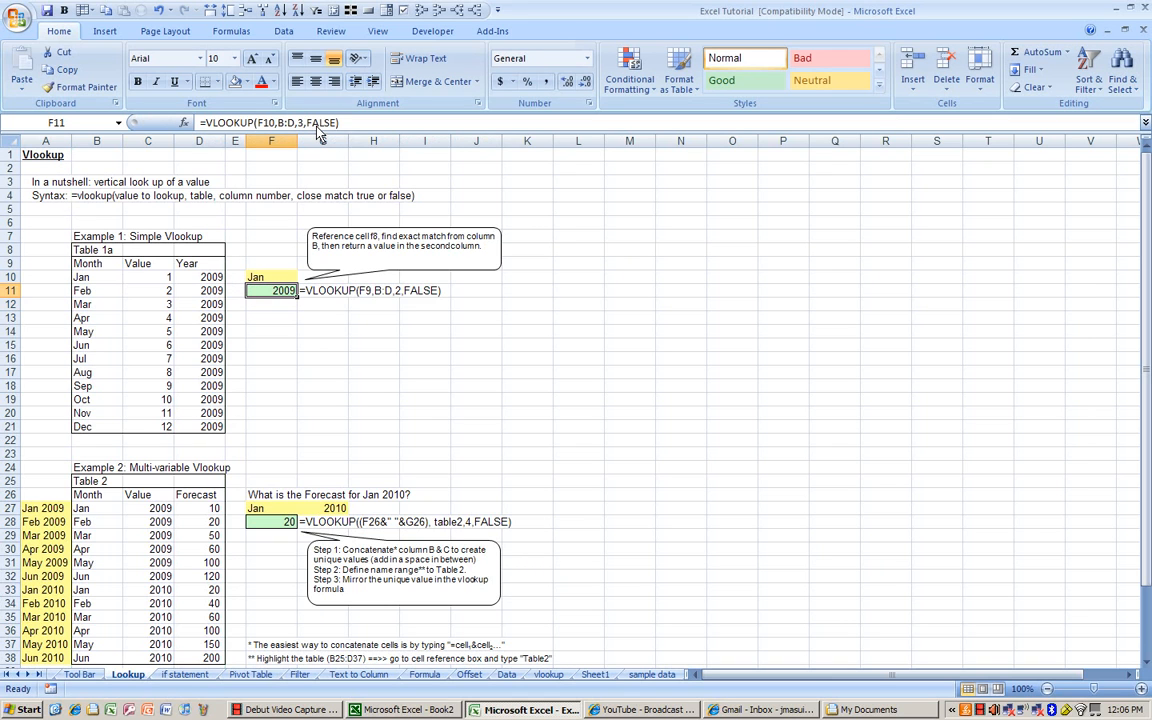
# - Check the F11 lookup against Table 1a's Month, Value and Year headings and its Jan row
pyautogui.click(84, 263)
pyautogui.click(136, 264)
pyautogui.click(185, 264)
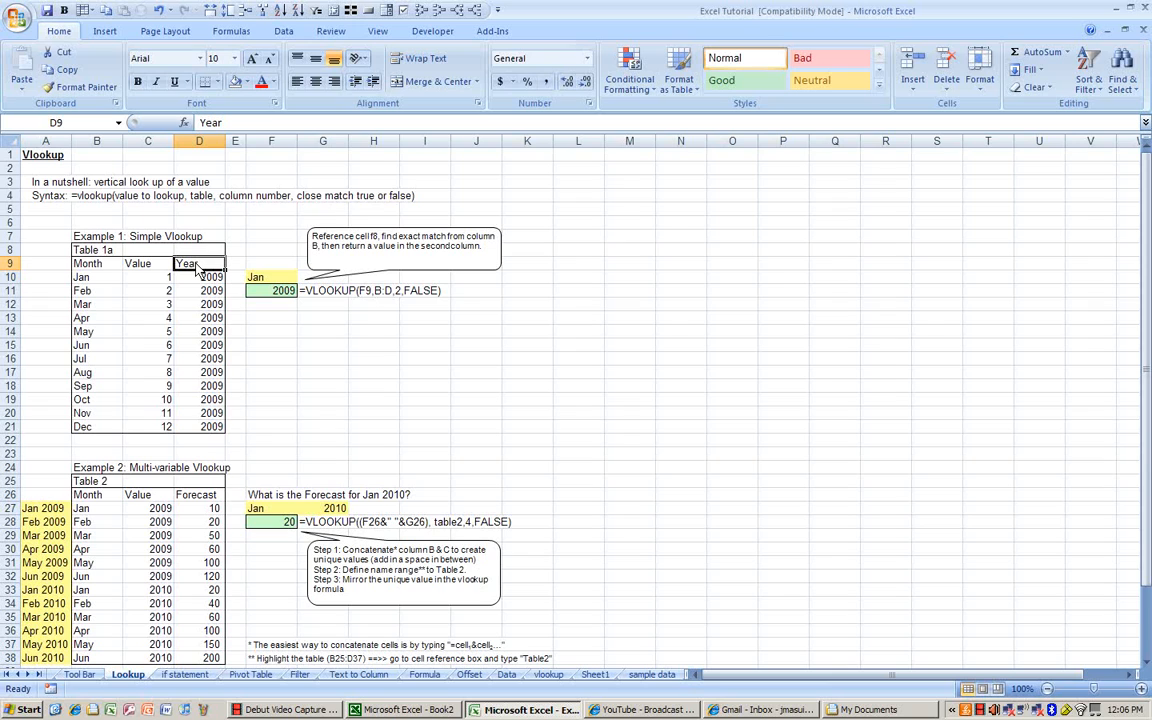
pyautogui.moveTo(84, 280); pyautogui.dragTo(199, 280)
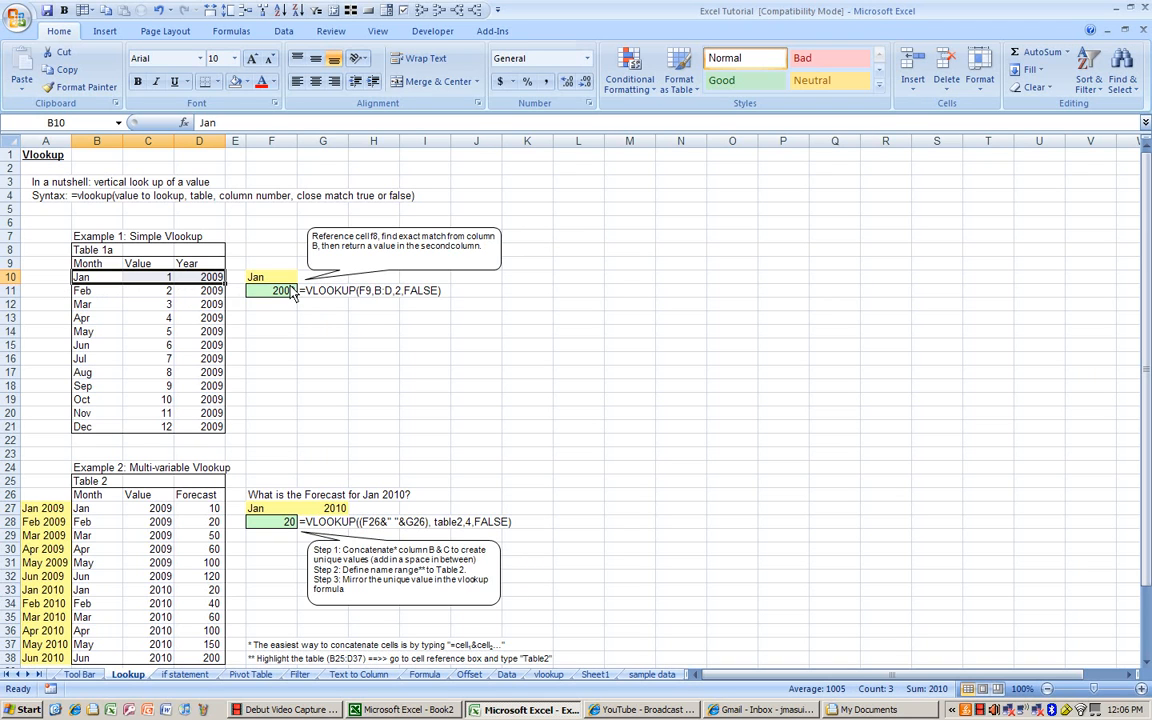
pyautogui.scroll(-2, 308, 317)
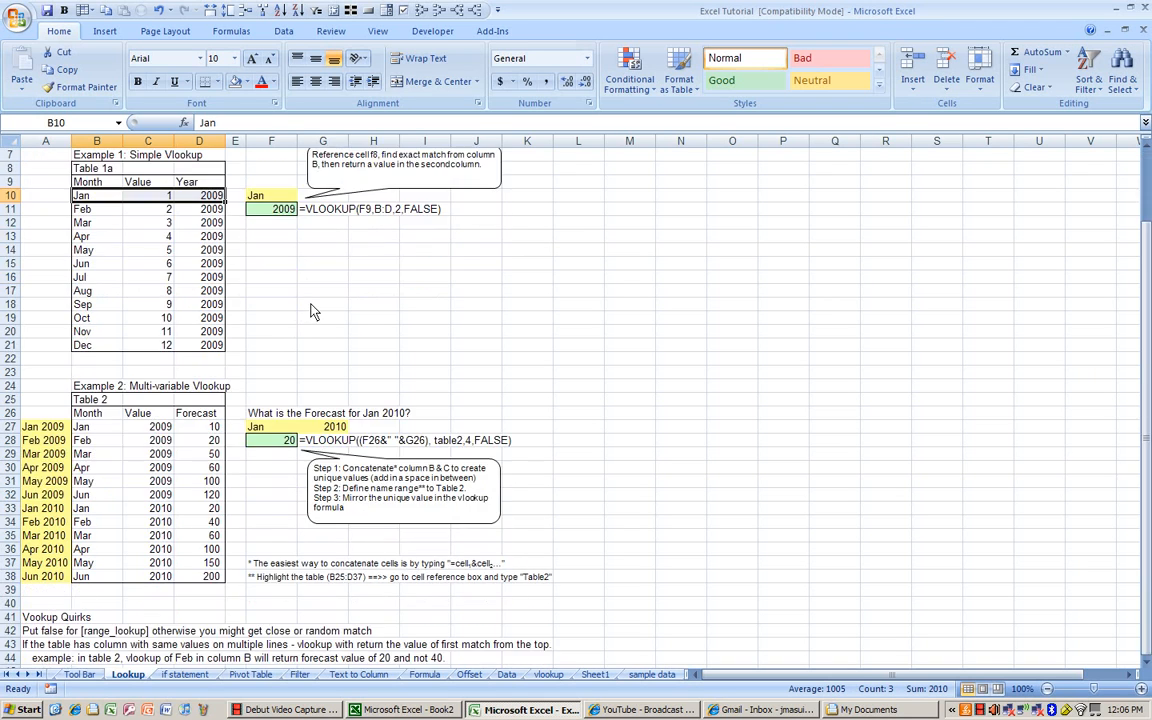
pyautogui.scroll(1, 310, 312)
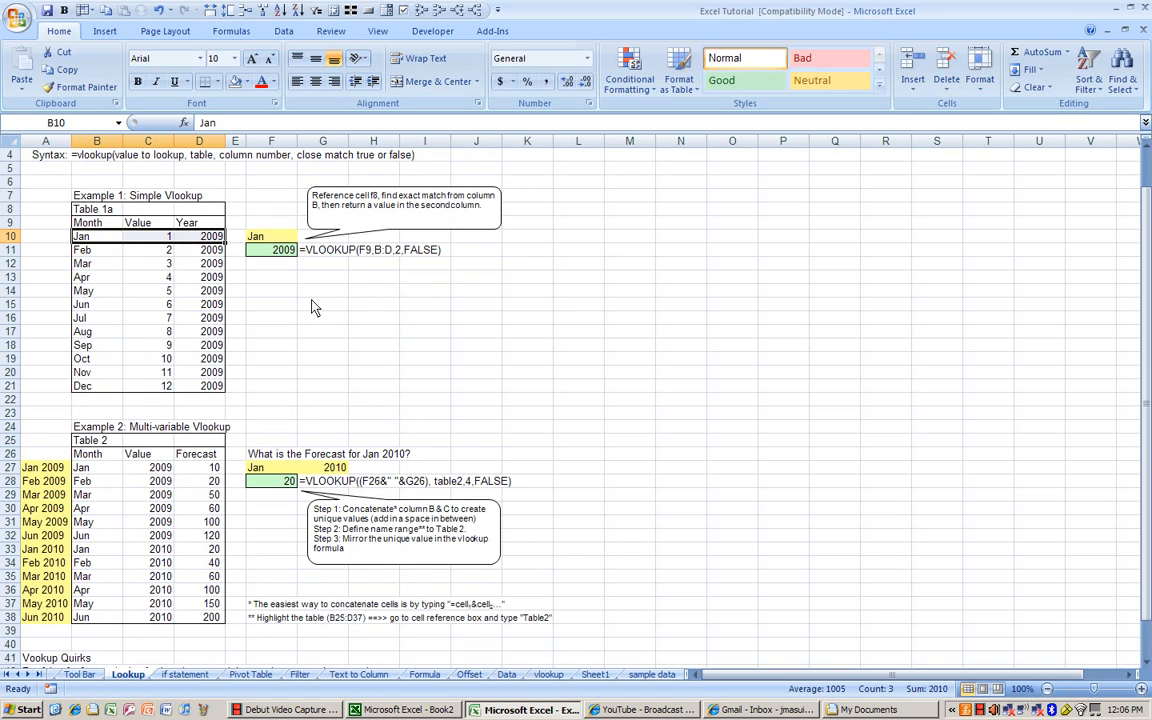
pyautogui.scroll(-1, 312, 307)
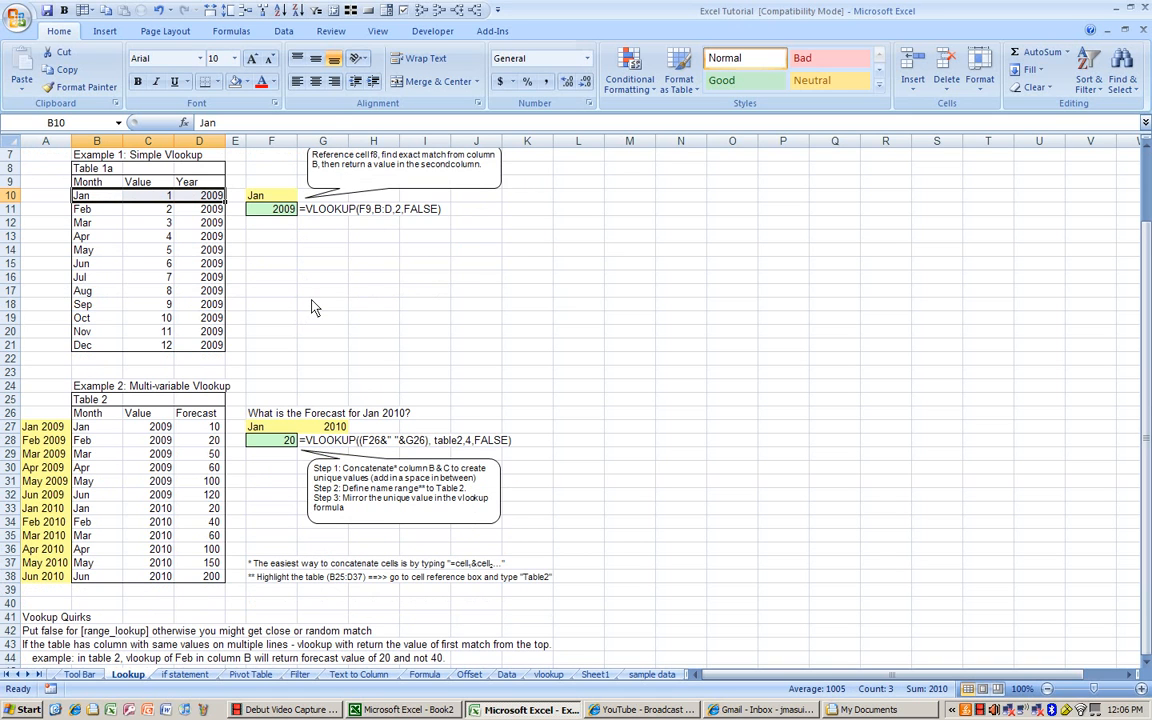
pyautogui.click(270, 209)
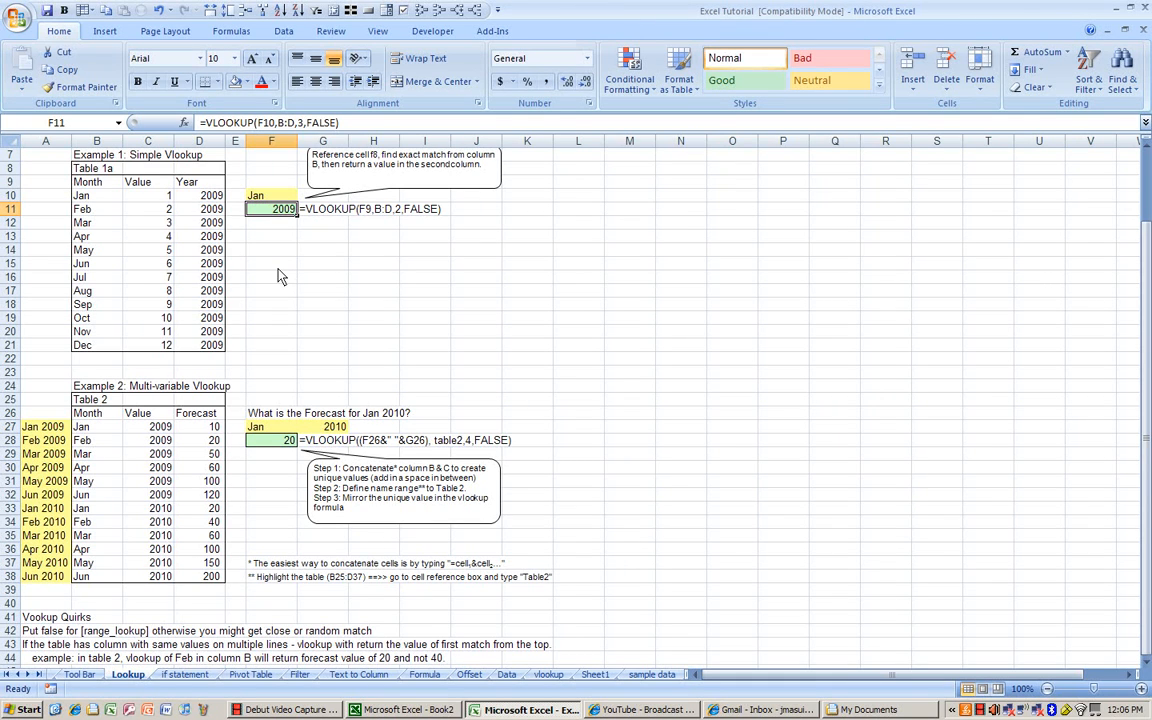
# - Examine the Example 2 forecast lookup in F28, the Table 2 range B26:D38 and its Jan 2010 month and year cells
pyautogui.scroll(-2, 283, 272)
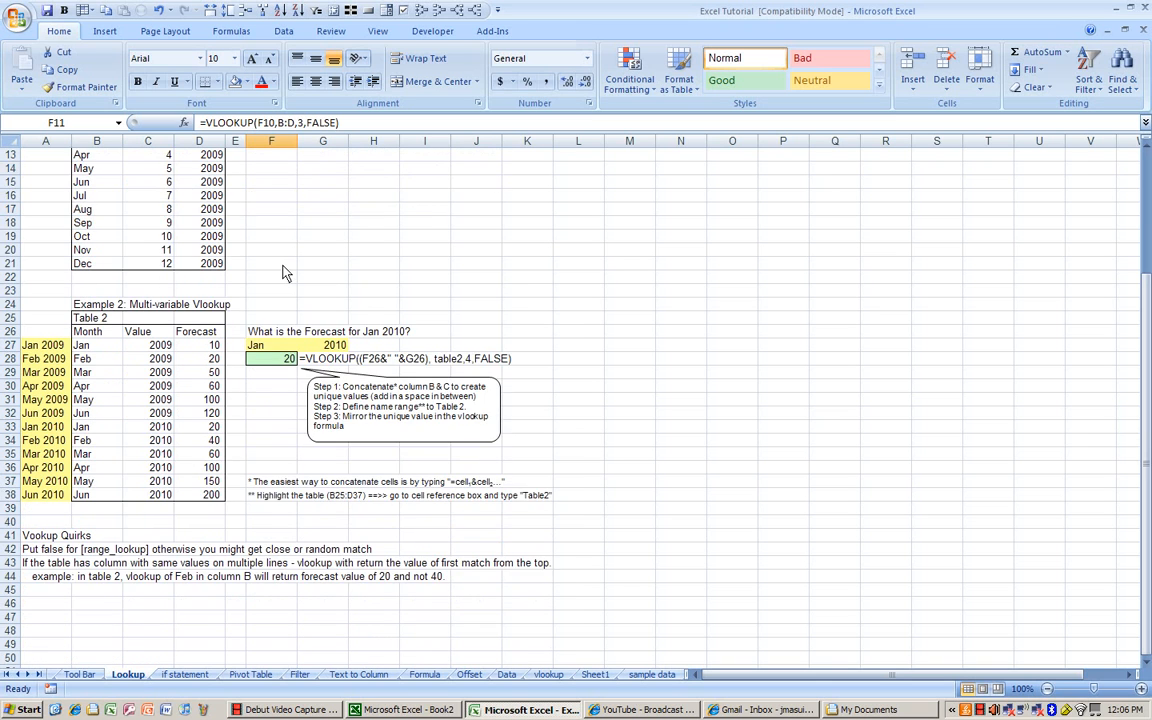
pyautogui.scroll(-2, 283, 272)
pyautogui.click(283, 280)
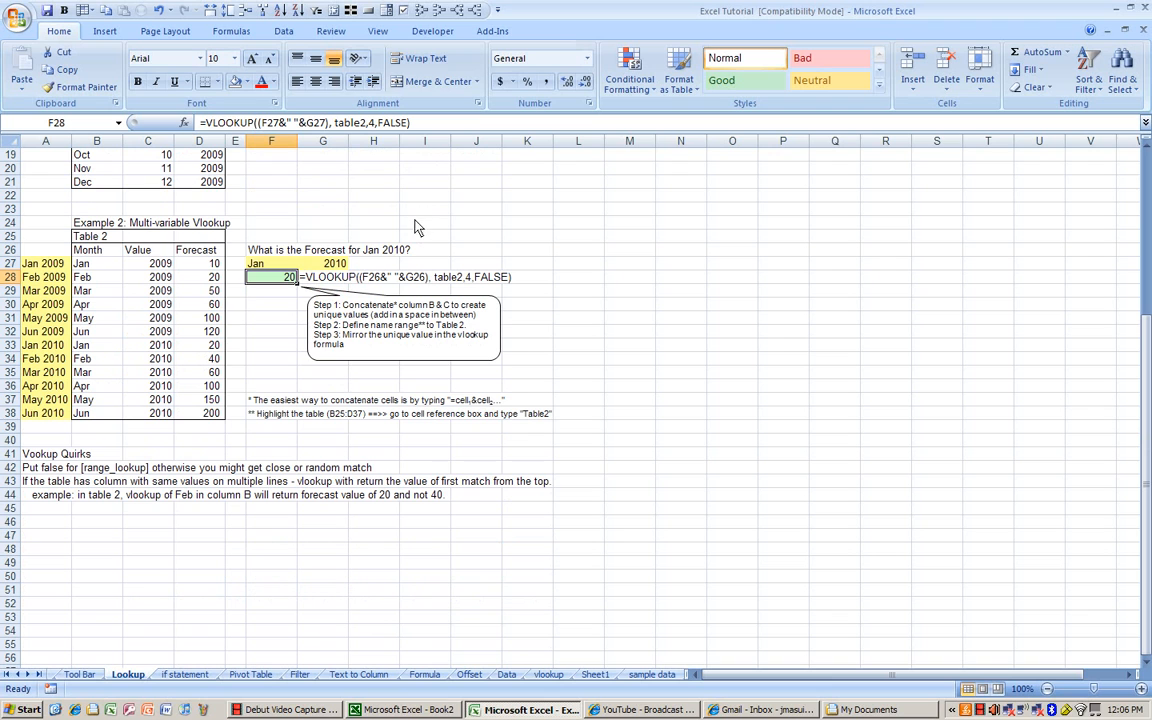
pyautogui.moveTo(90, 250); pyautogui.dragTo(205, 414)
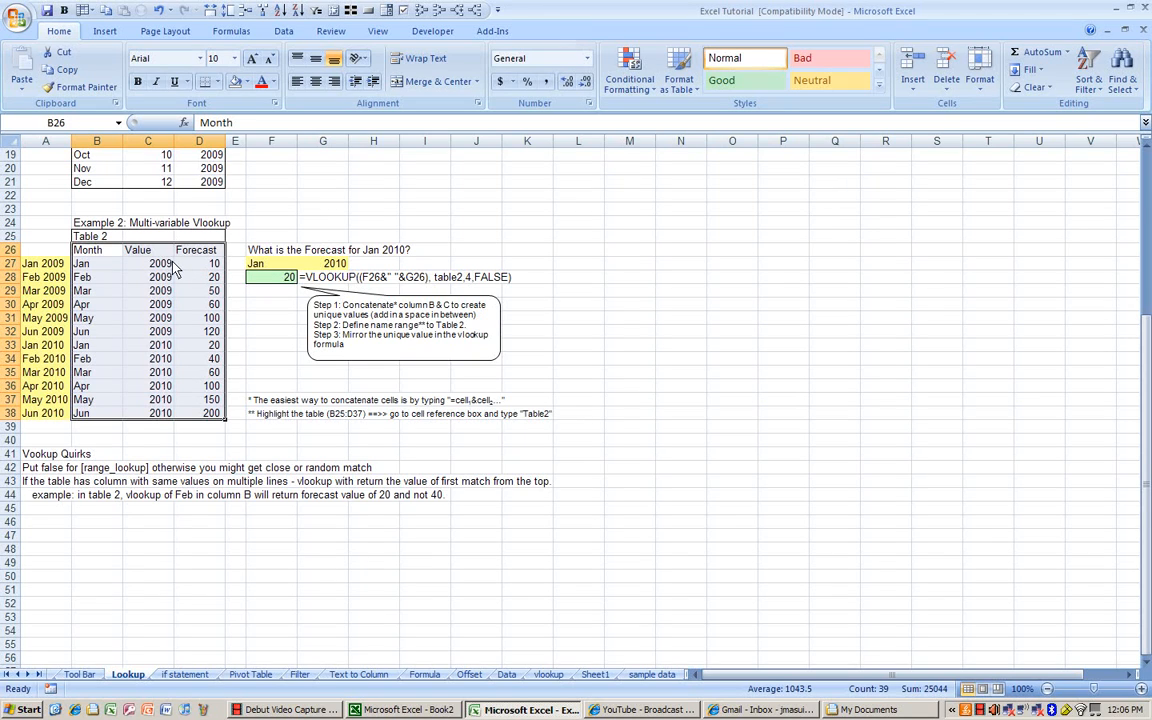
pyautogui.click(100, 346)
pyautogui.click(137, 347)
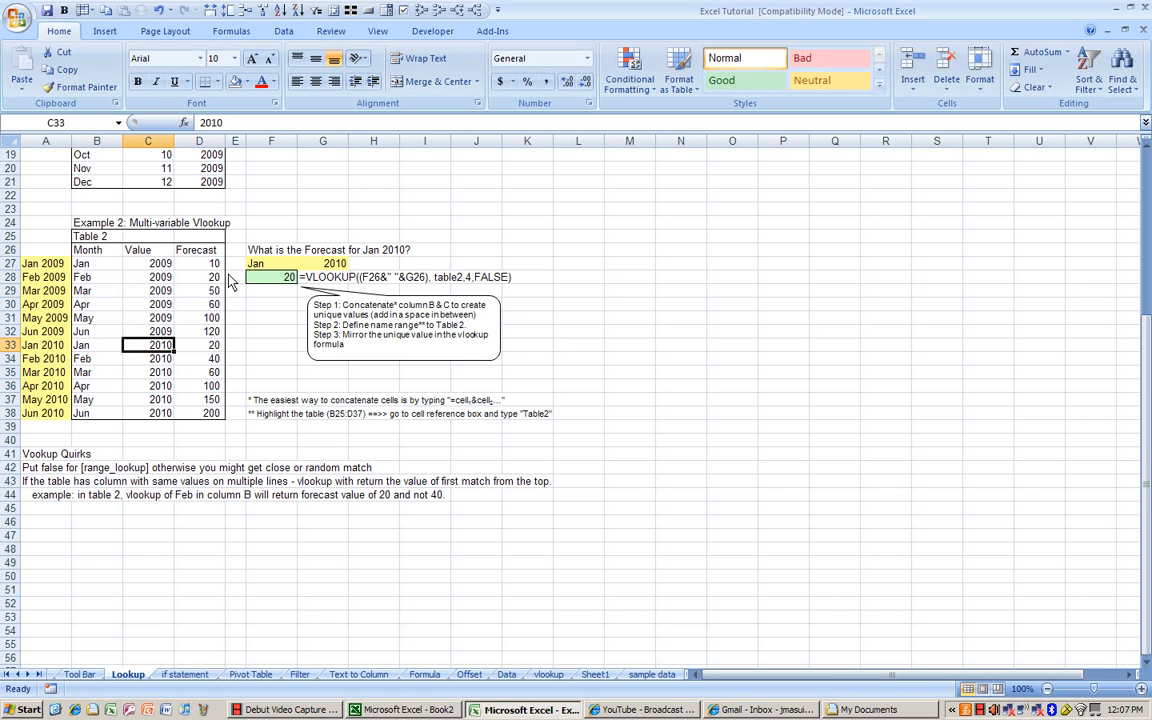
# - Examine the concatenated month-and-year keys in A27:A38 and the cells B27 and C27 that form the first one
pyautogui.click(35, 266)
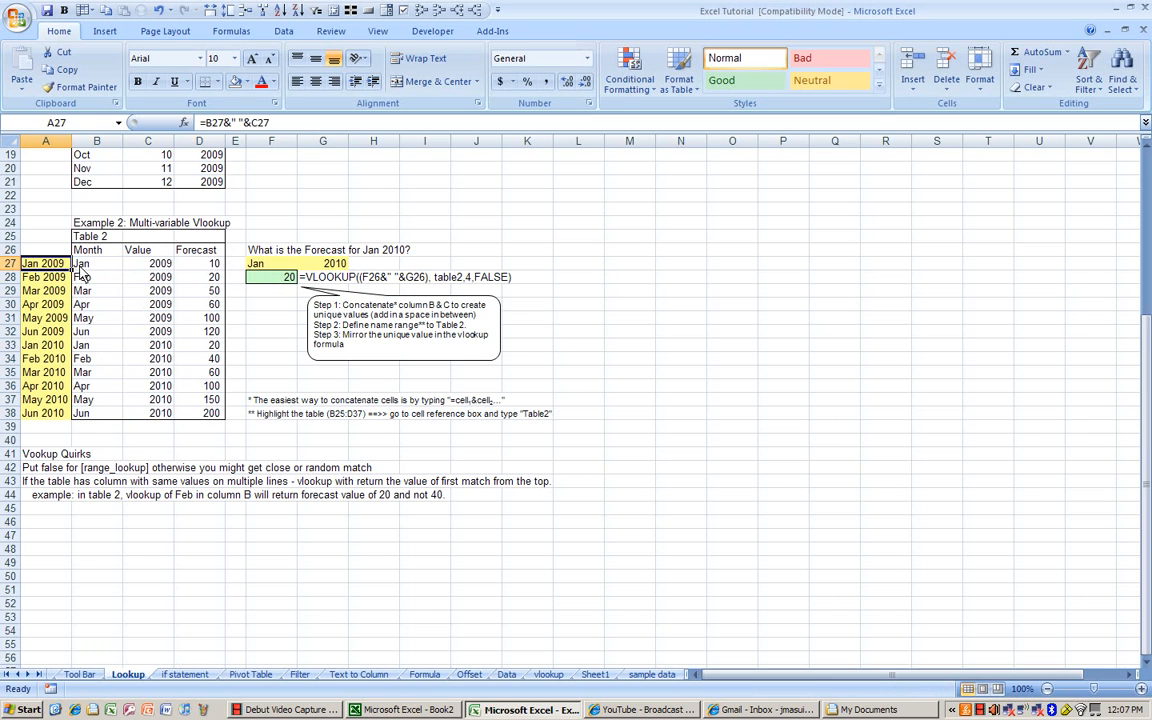
pyautogui.click(86, 266)
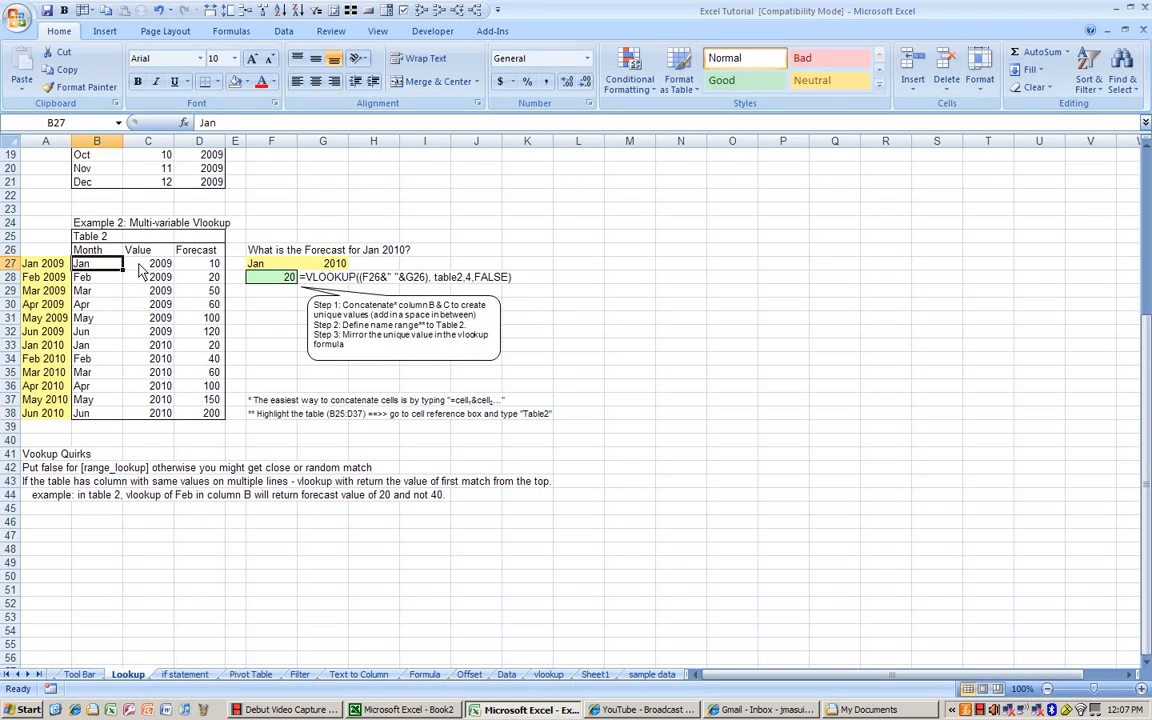
pyautogui.click(127, 265)
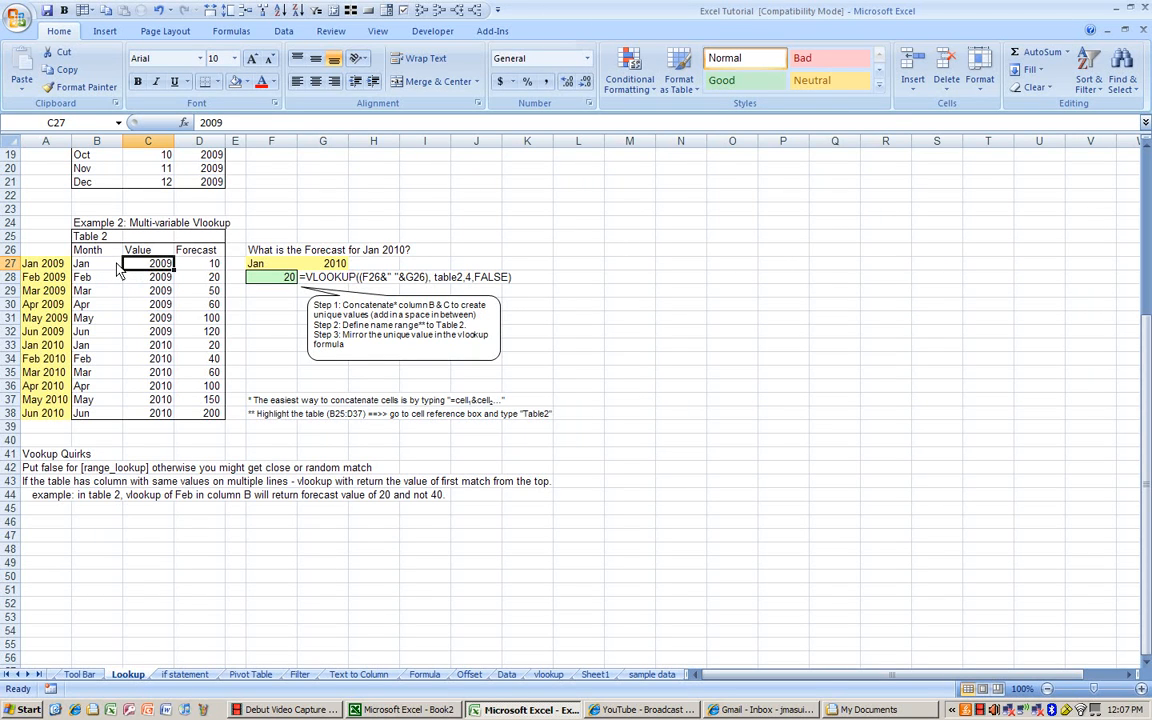
pyautogui.click(58, 268)
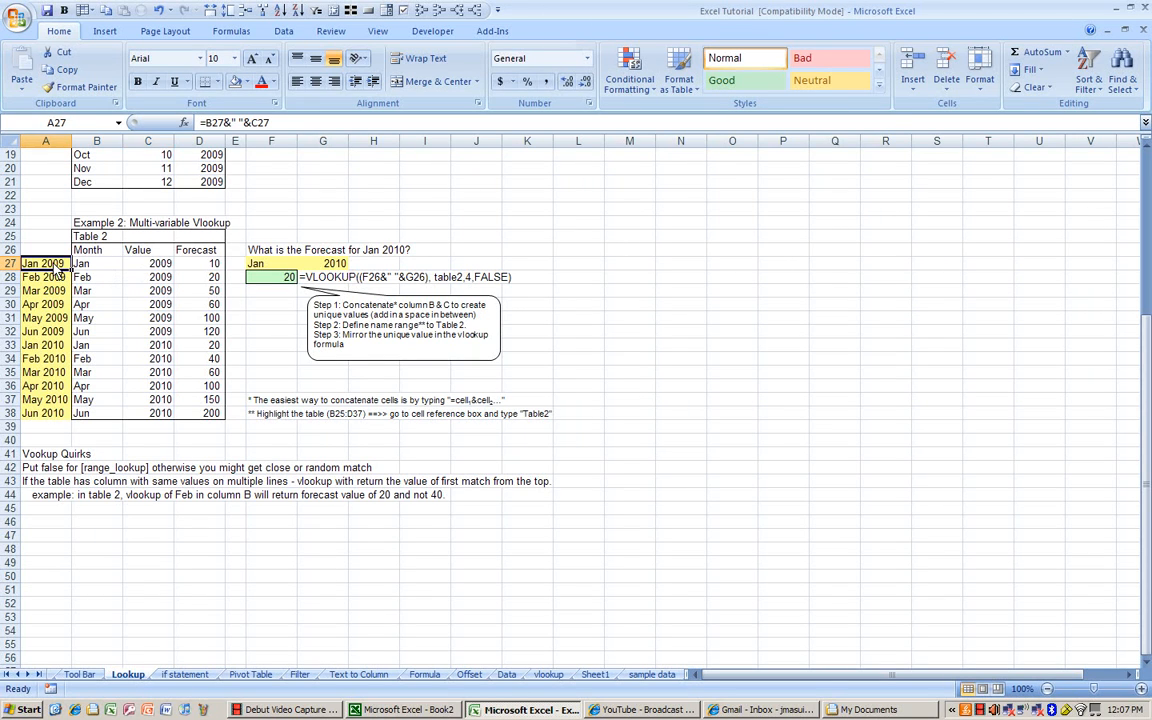
pyautogui.moveTo(60, 268); pyautogui.dragTo(45, 413)
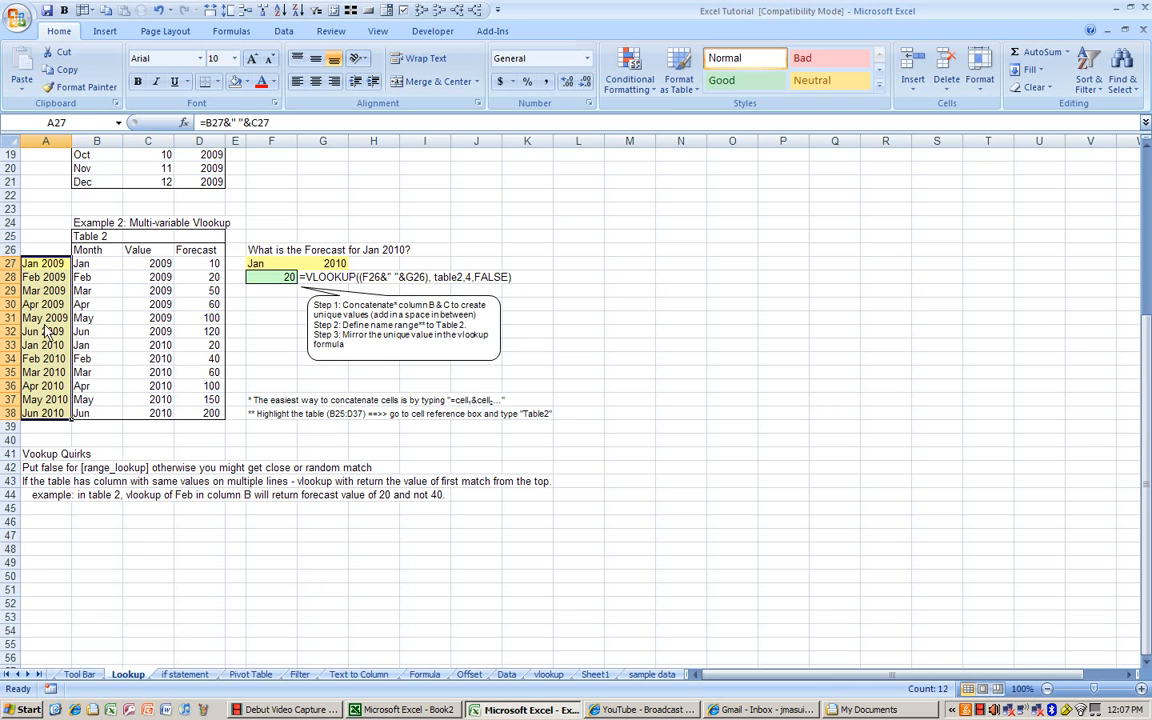
pyautogui.click(48, 278)
pyautogui.click(56, 345)
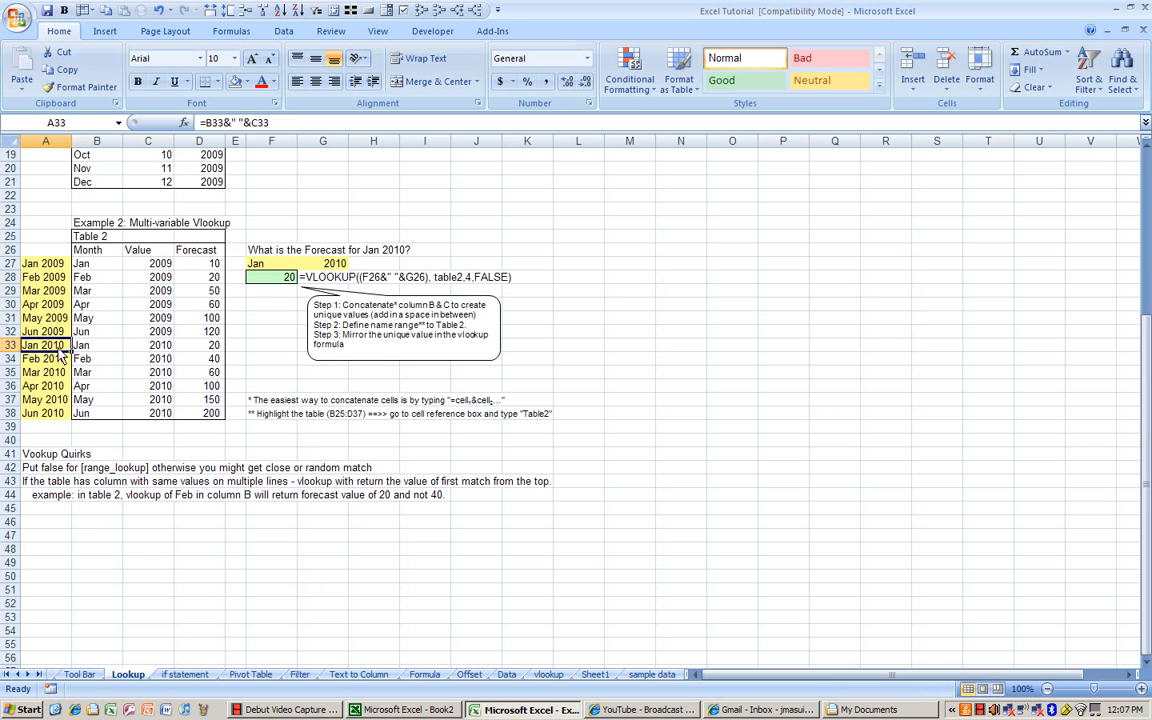
# - Examine the lookup value of the F28 formula, its input cell G27 and the matching key in A33
pyautogui.click(270, 281)
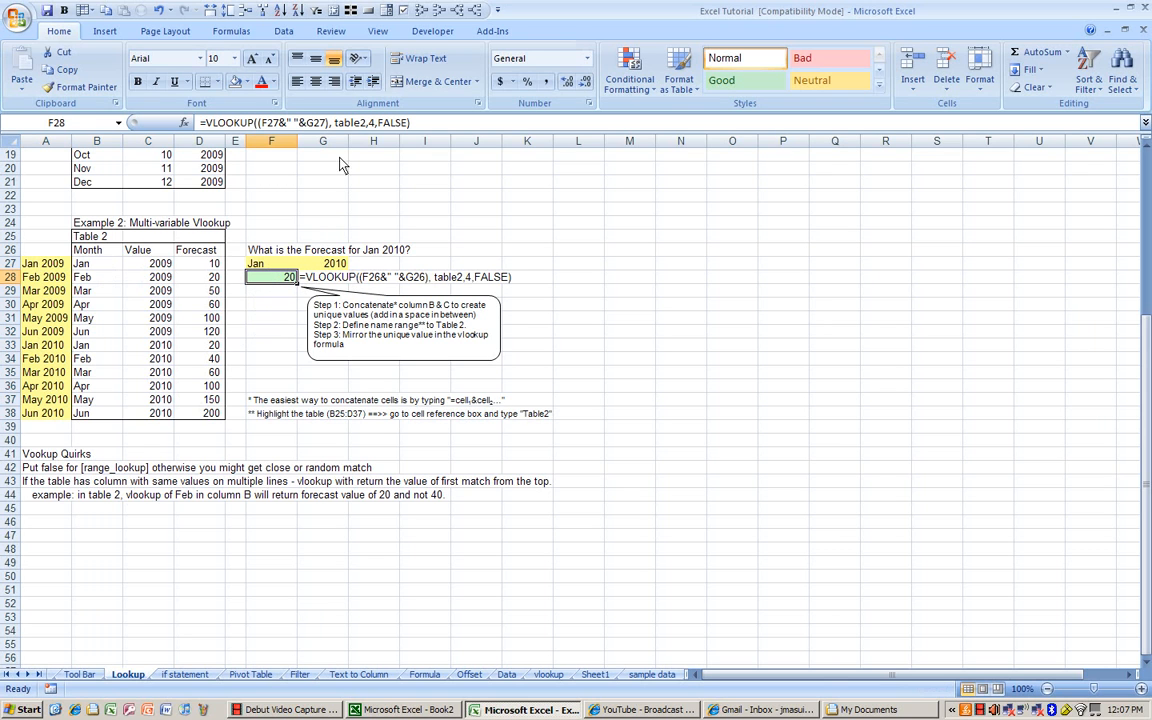
pyautogui.click(325, 124)
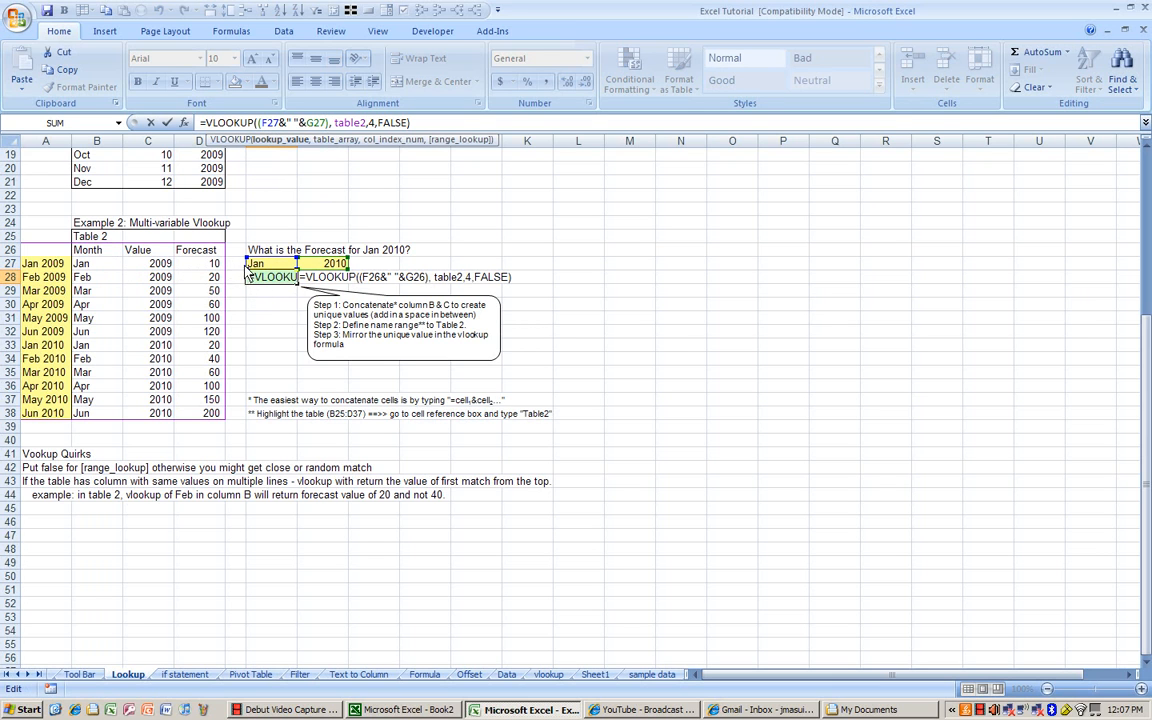
pyautogui.press('Escape')
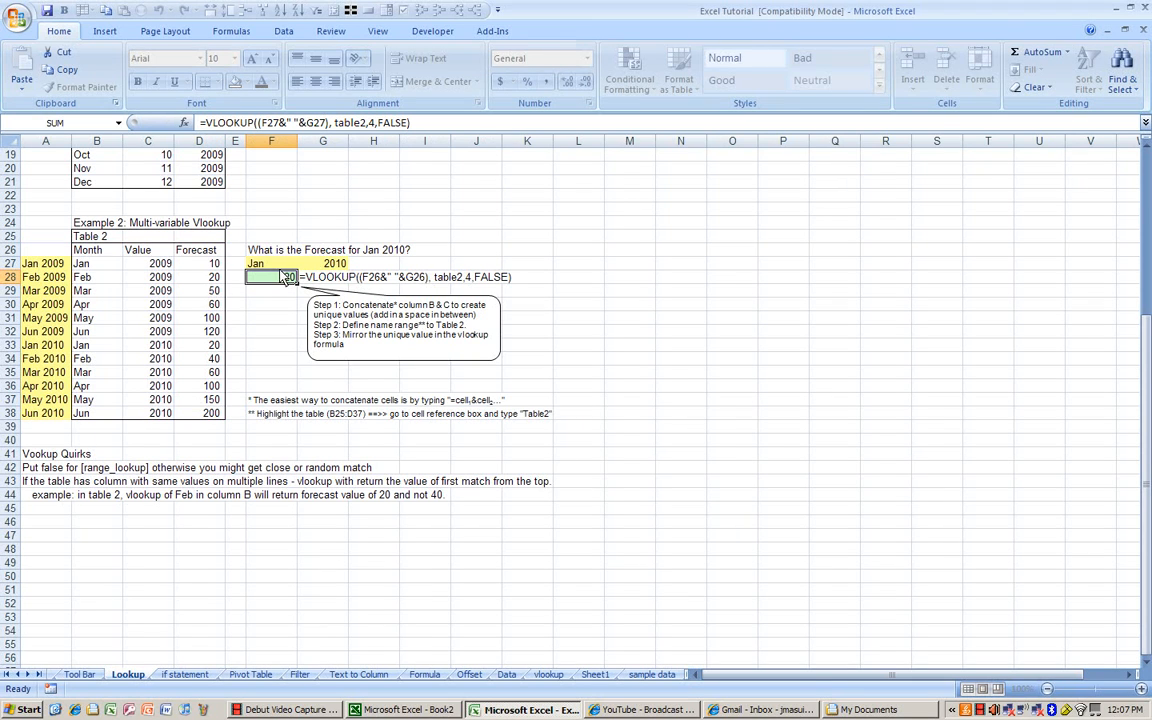
pyautogui.press('Up')
pyautogui.press('Right')
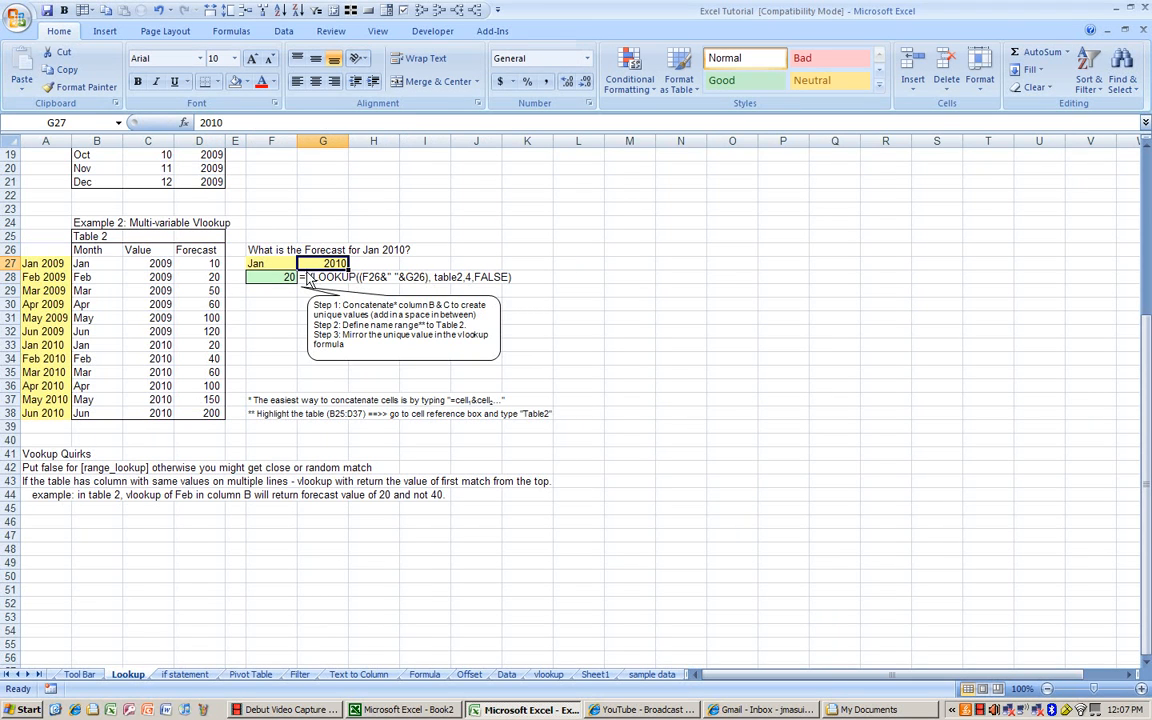
pyautogui.click(287, 280)
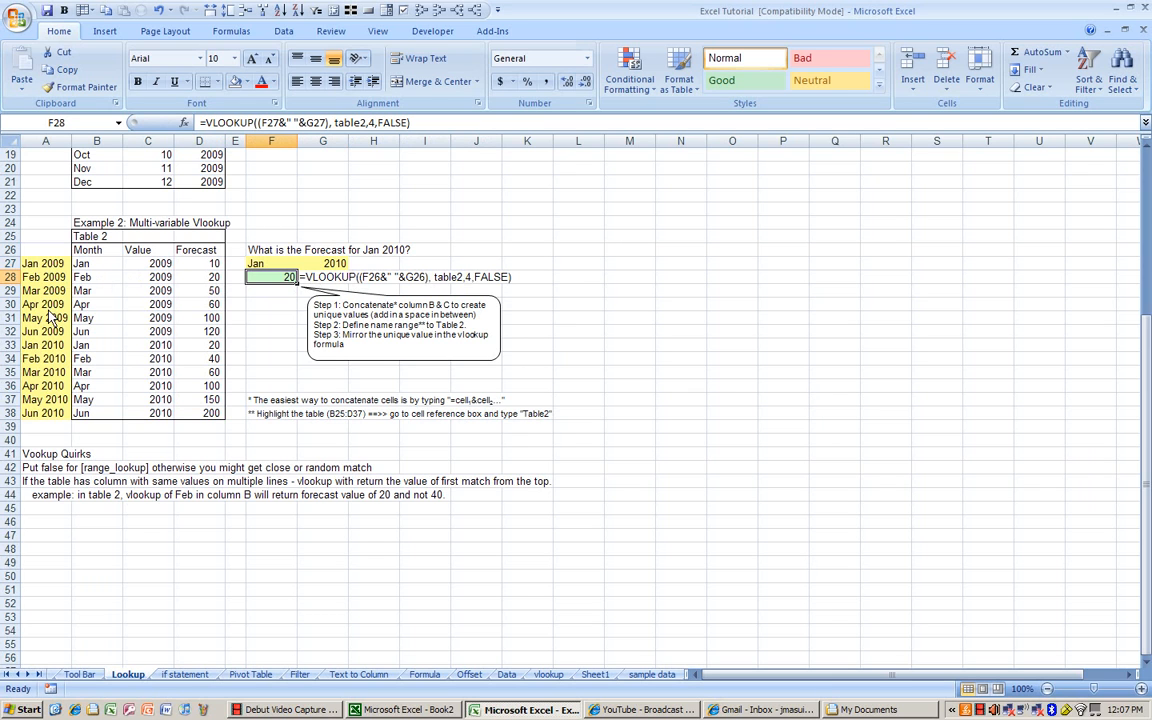
pyautogui.click(45, 343)
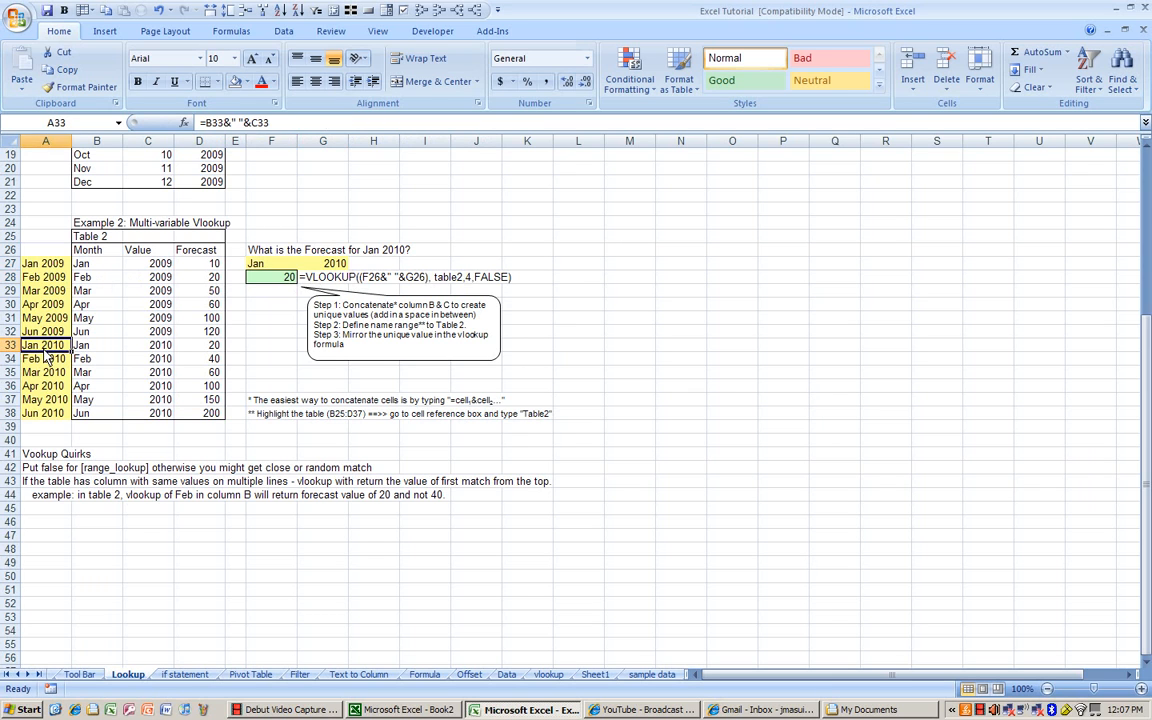
# - Inspect the table array of the F28 formula by selecting the named range table2, and return to F28
pyautogui.click(271, 278)
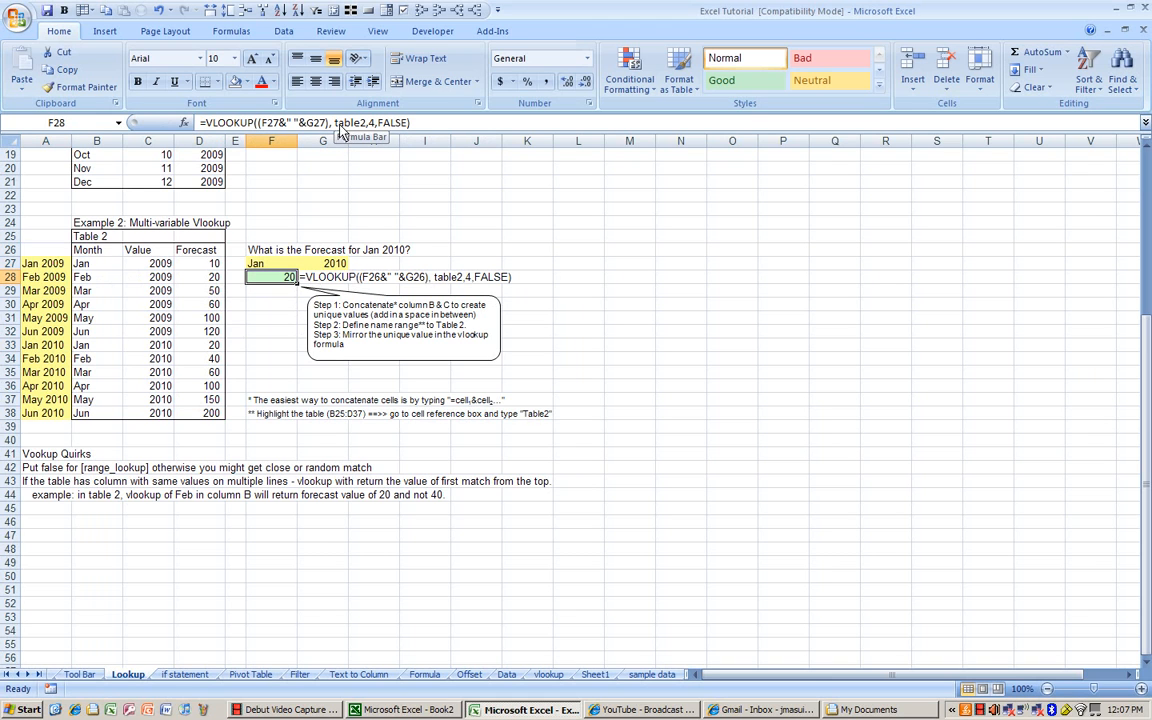
pyautogui.click(336, 122)
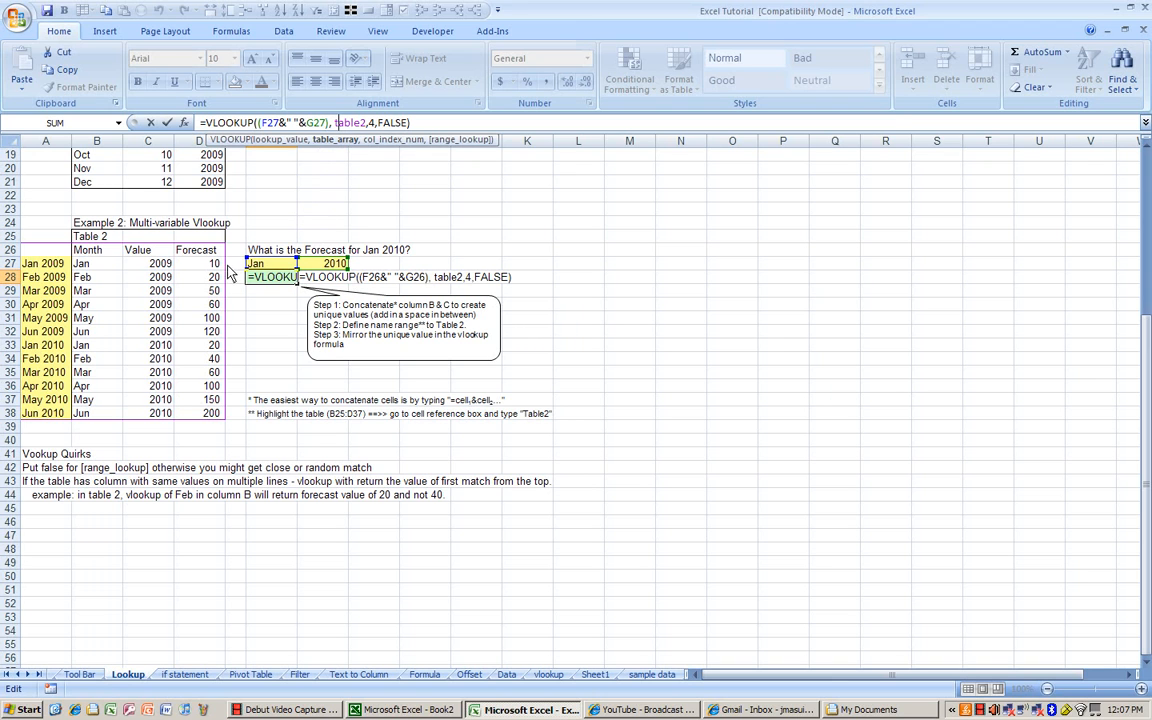
pyautogui.click(167, 122)
pyautogui.click(118, 122)
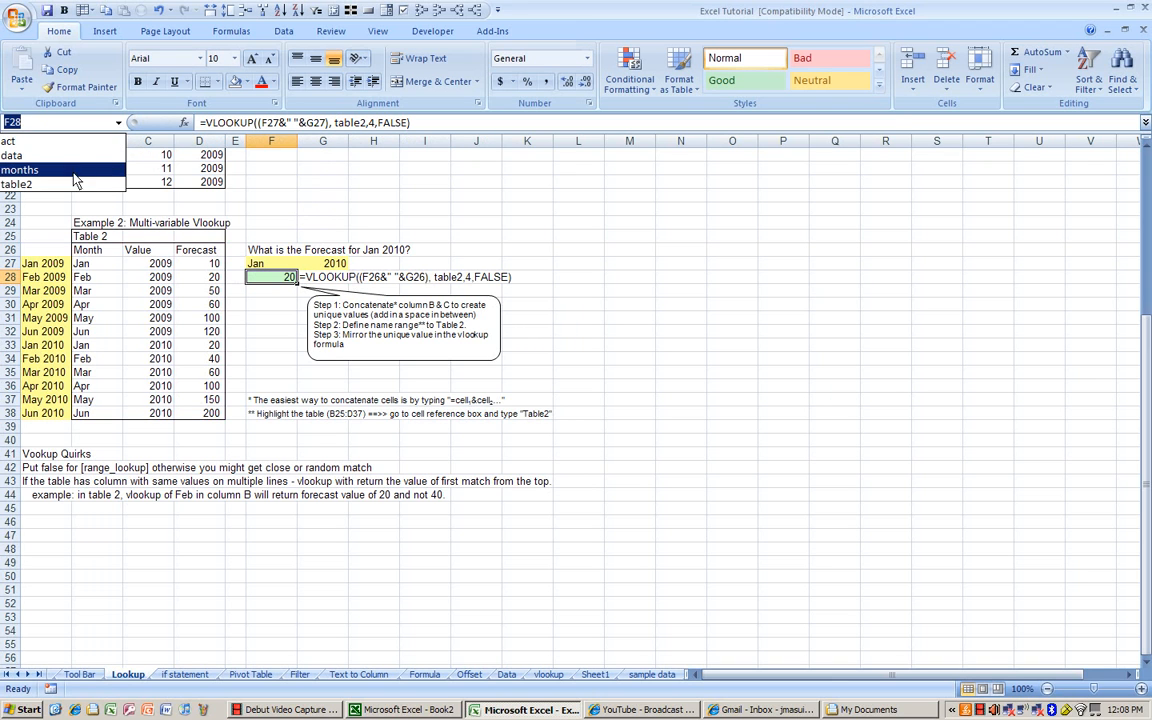
pyautogui.click(60, 184)
pyautogui.moveTo(48, 250); pyautogui.dragTo(210, 413)
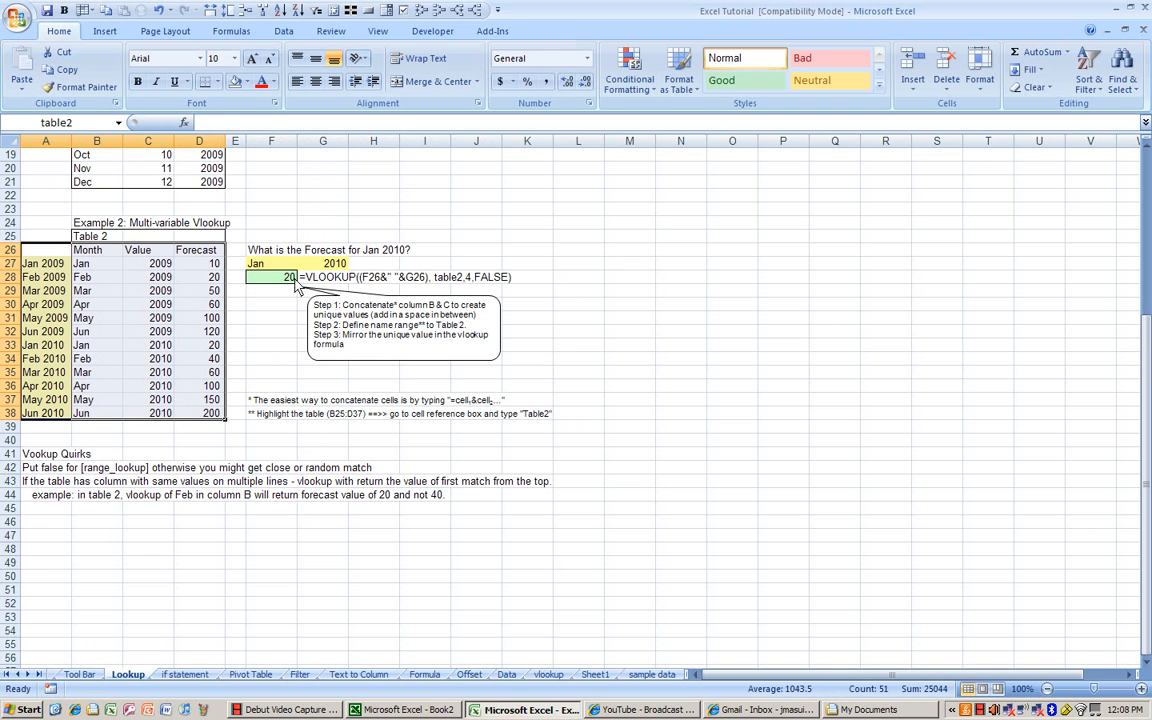
pyautogui.click(295, 284)
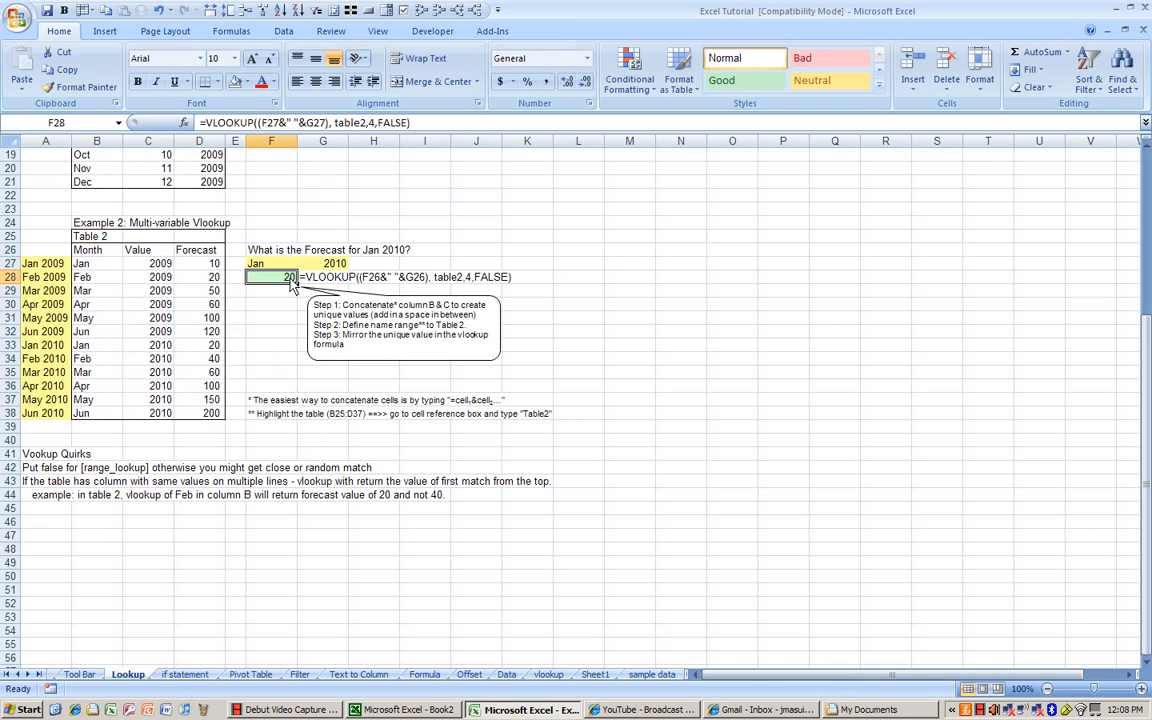
# - Examine the table array of the F28 formula, the matching key in A33 and its forecast in D33
pyautogui.click(336, 123)
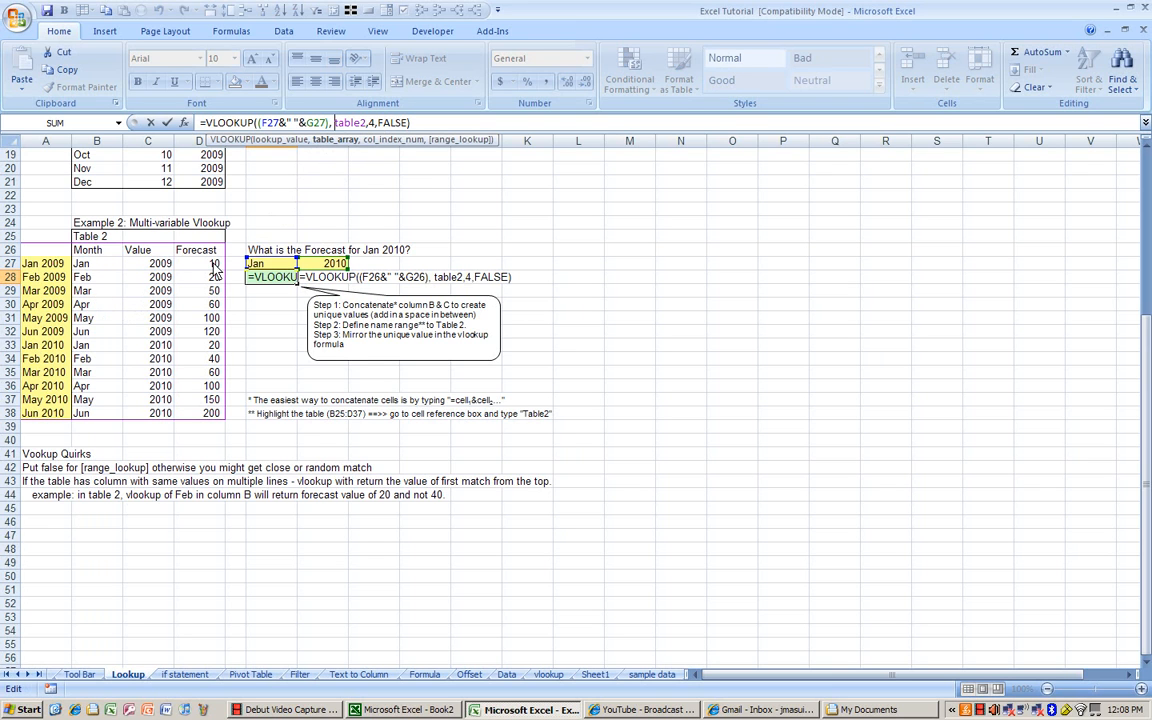
pyautogui.hotkey('ctrl', 'Return')
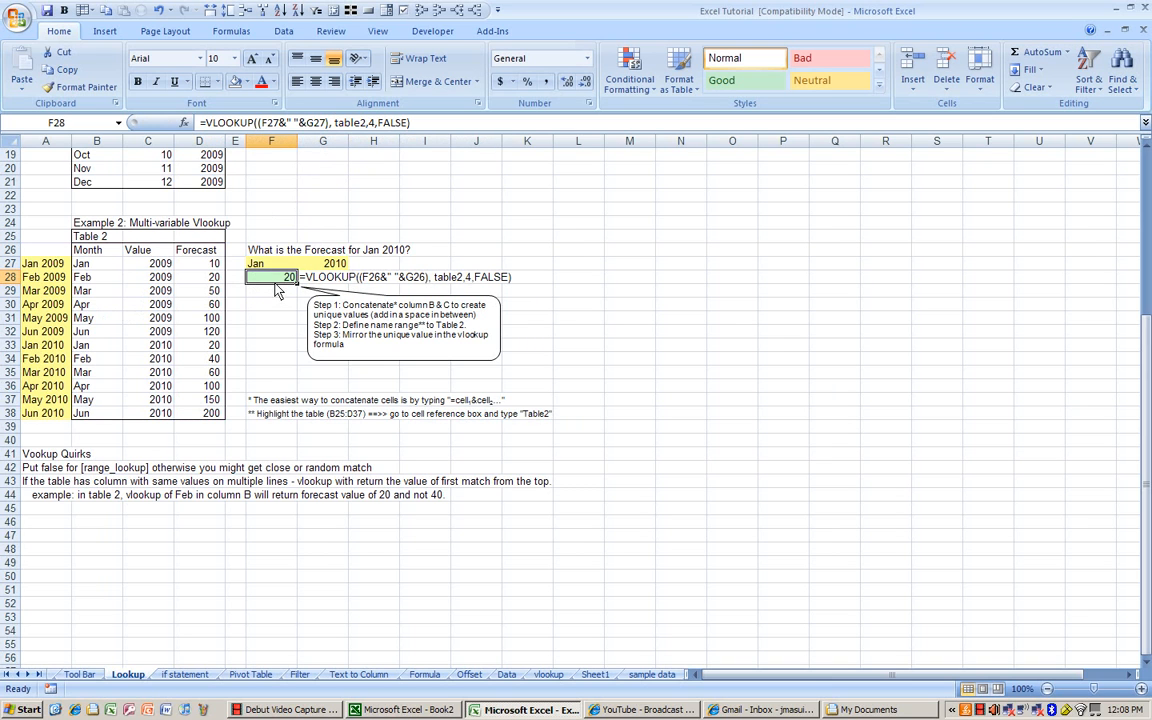
pyautogui.click(55, 346)
pyautogui.click(203, 346)
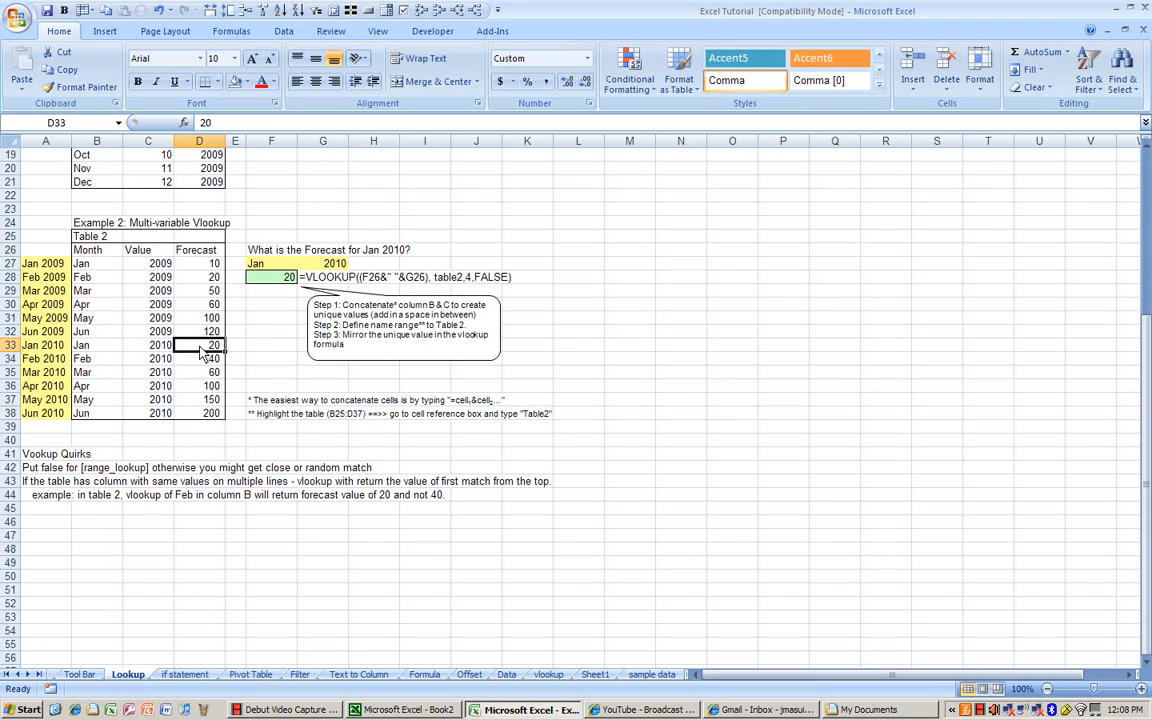
pyautogui.click(285, 282)
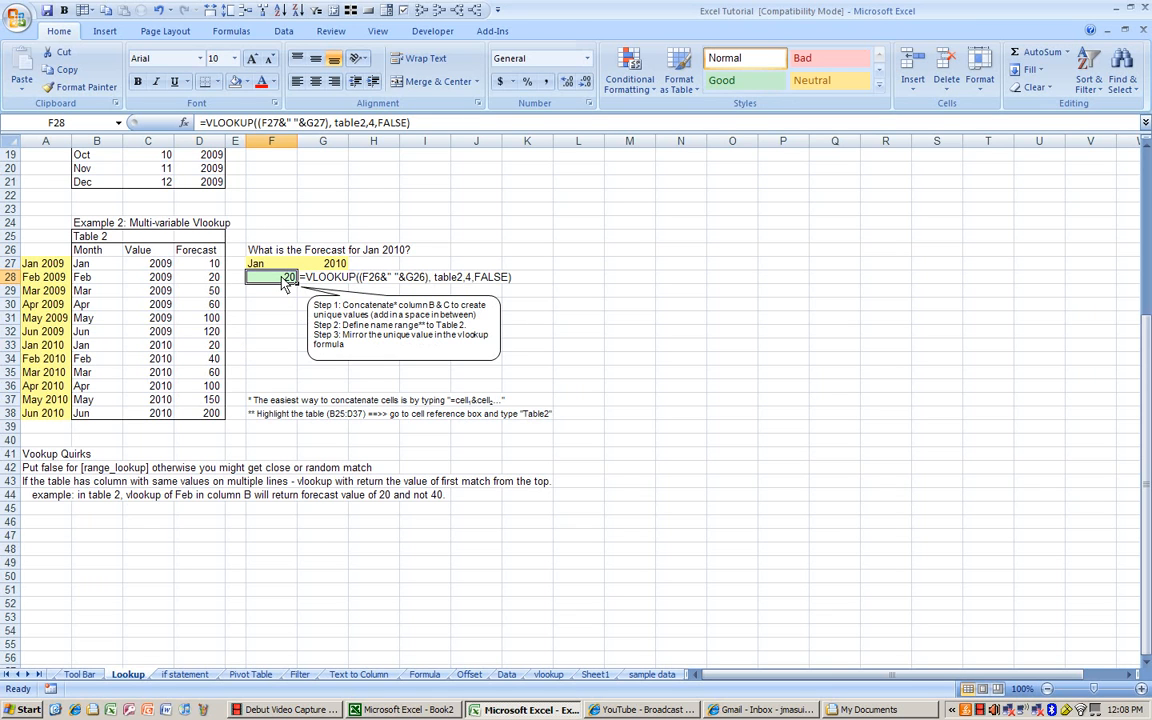
# - Examine the repeated month names in B27:B38, starting at B27, and compare them with the lookup in F28
pyautogui.scroll(3, 283, 283)
pyautogui.scroll(-3, 285, 282)
pyautogui.click(110, 268)
pyautogui.moveTo(112, 279); pyautogui.dragTo(110, 400)
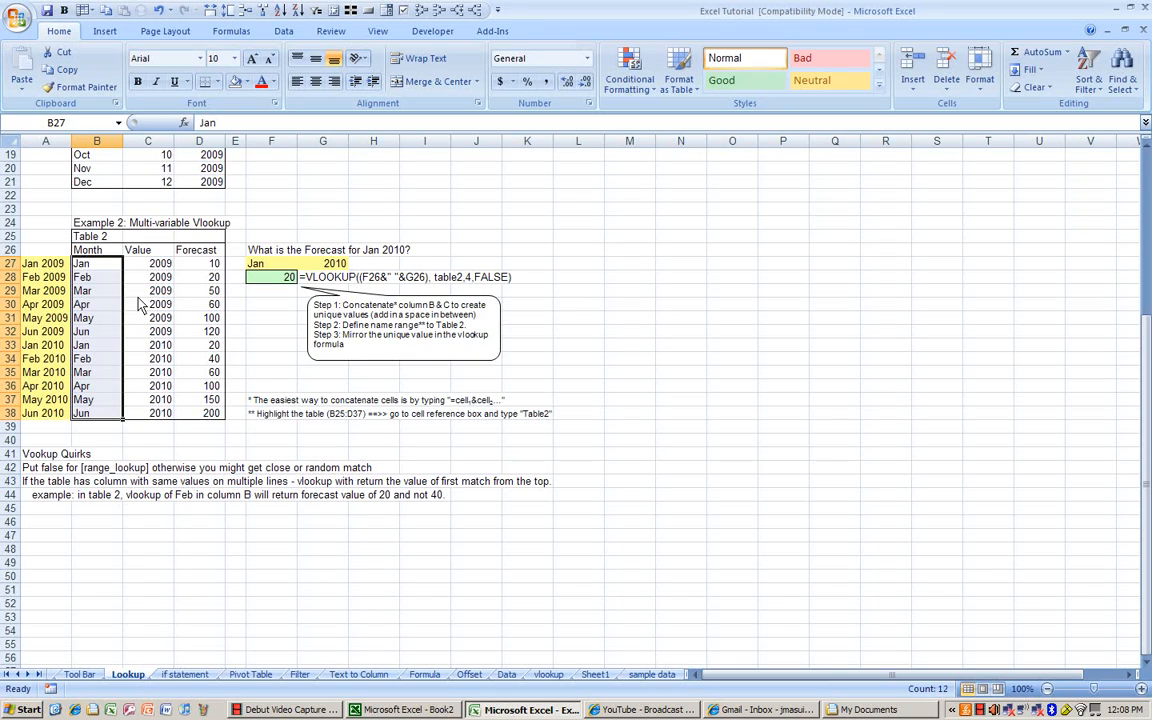
pyautogui.click(111, 267)
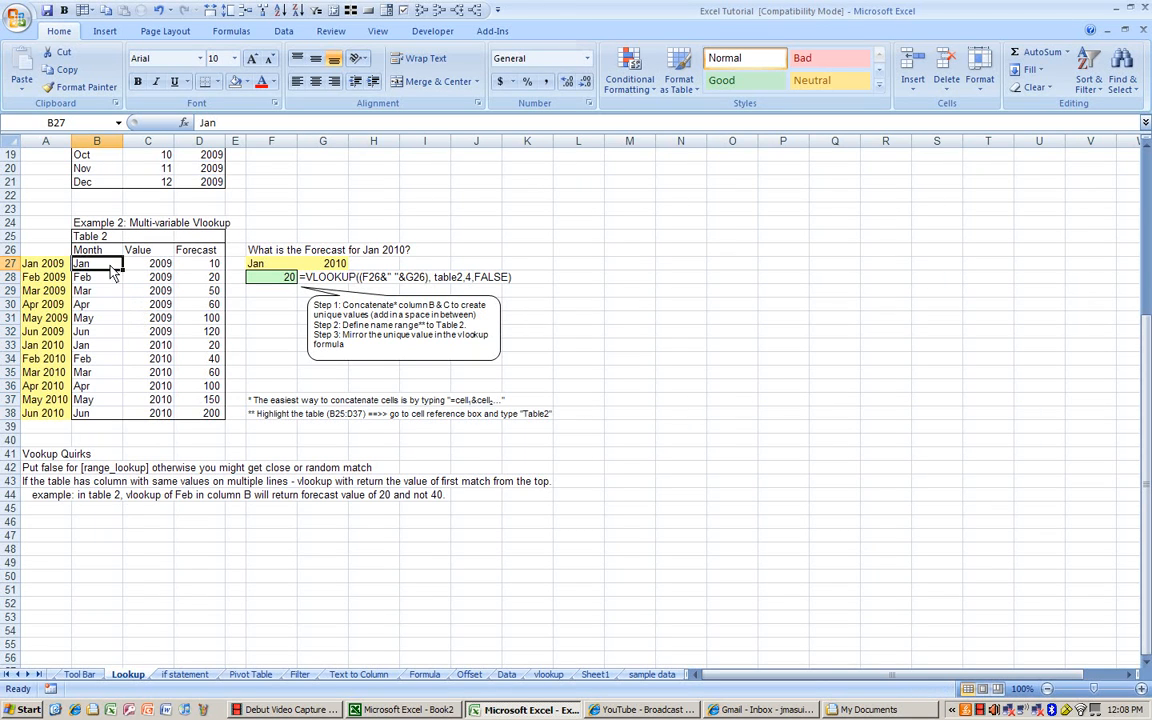
pyautogui.click(281, 281)
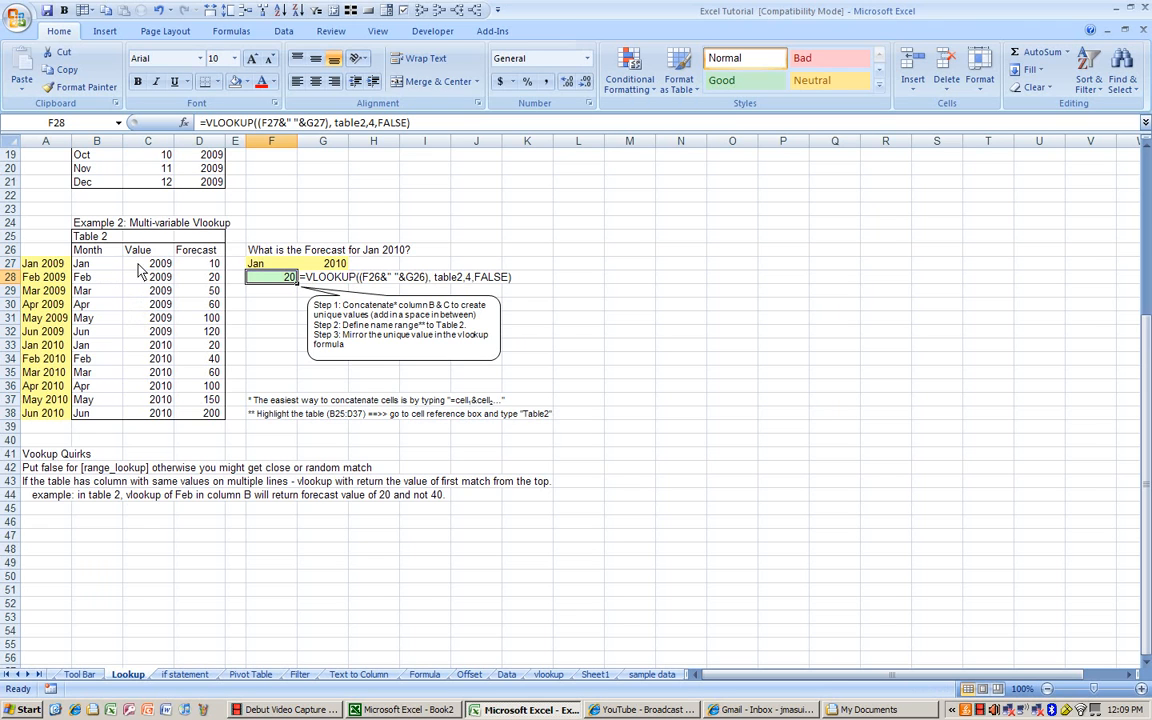
# - Compare the first row's cells D27, C27 and A27 with the Jan 2010 key A33, its forecast D33 and the F28 lookup
pyautogui.click(186, 265)
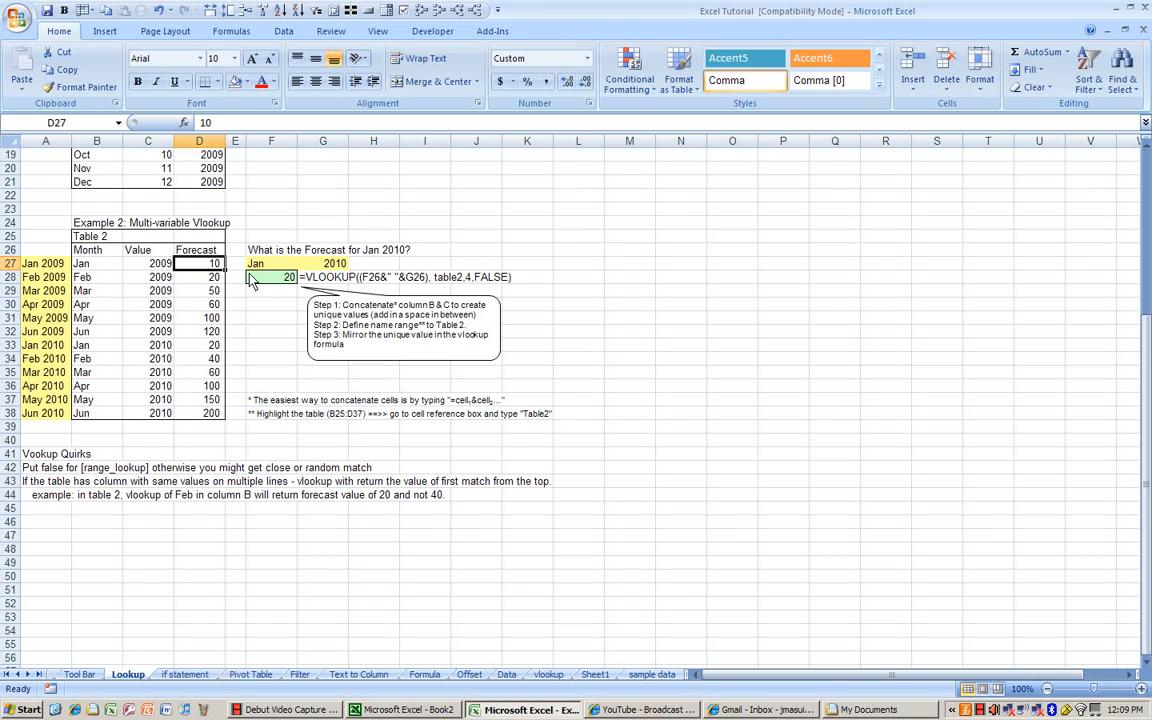
pyautogui.click(156, 266)
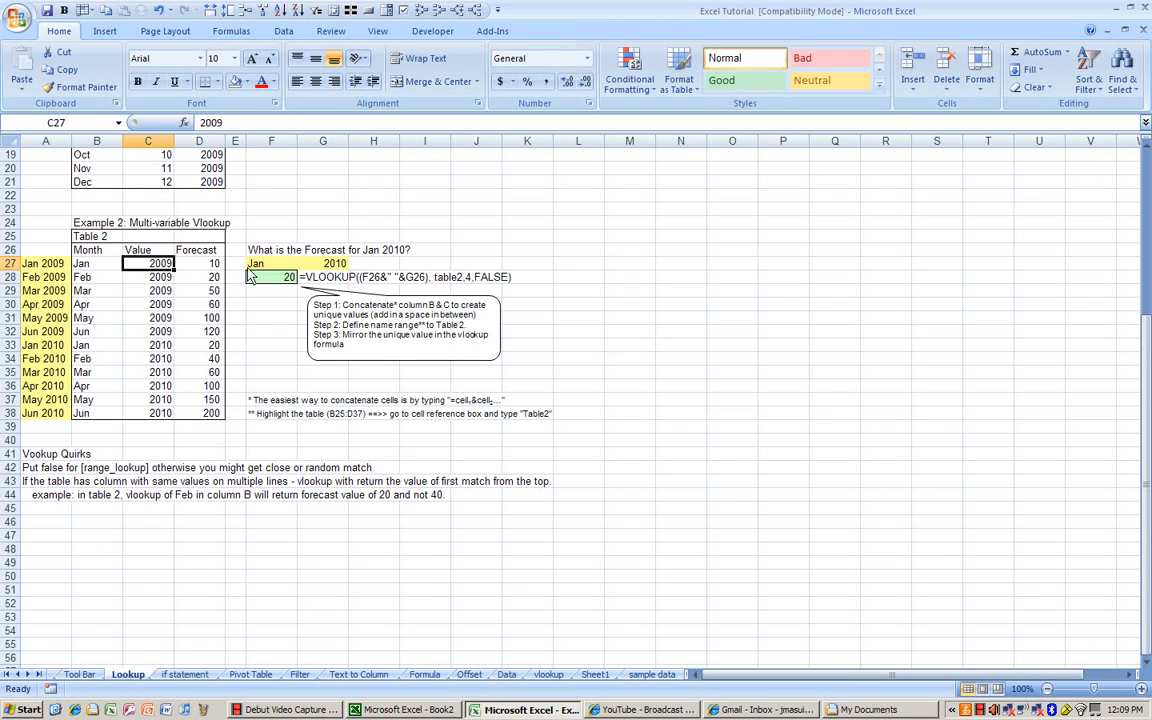
pyautogui.click(32, 265)
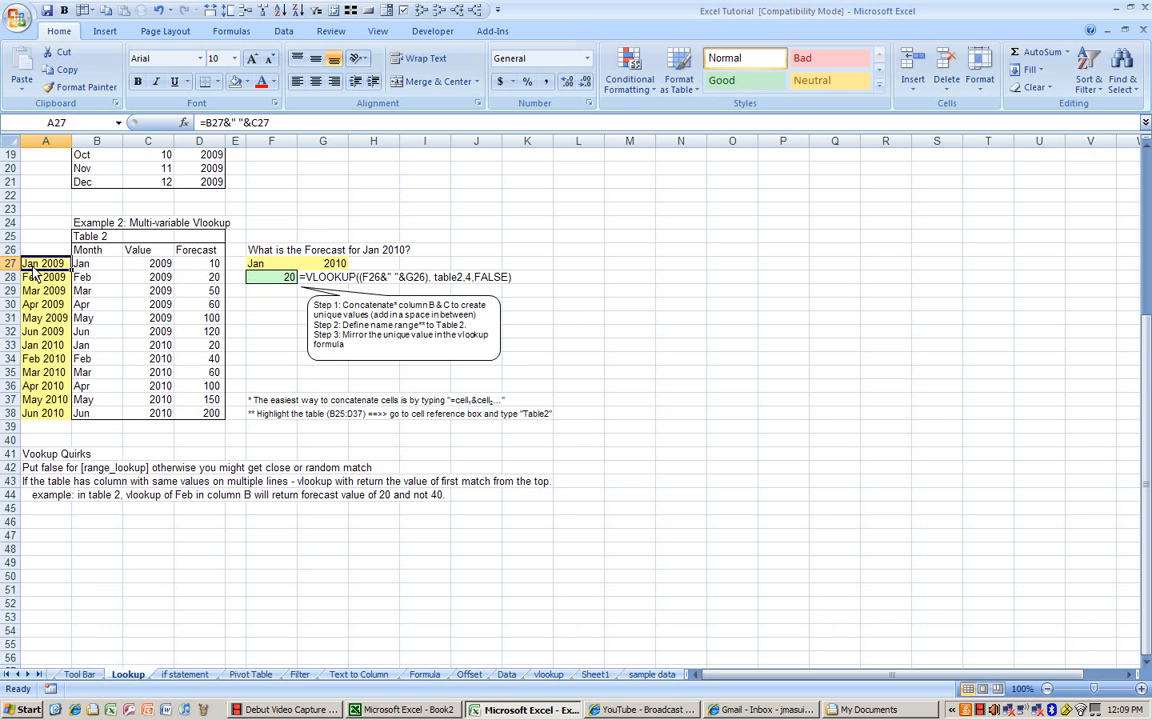
pyautogui.click(55, 346)
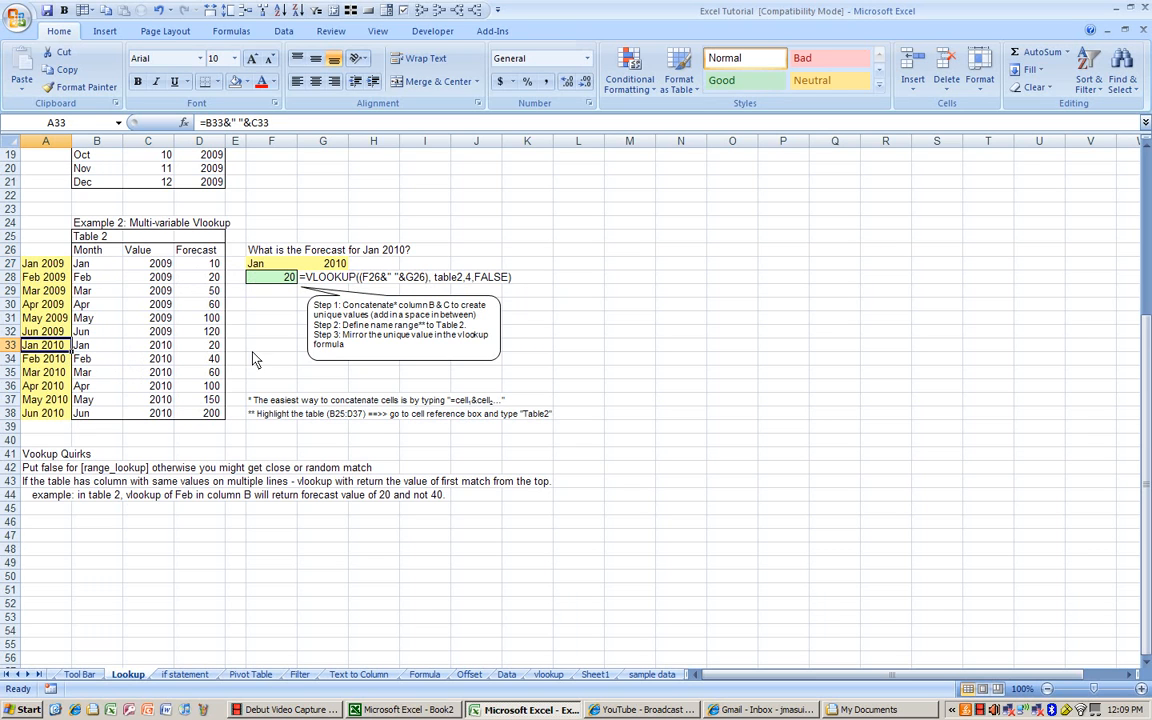
pyautogui.click(205, 345)
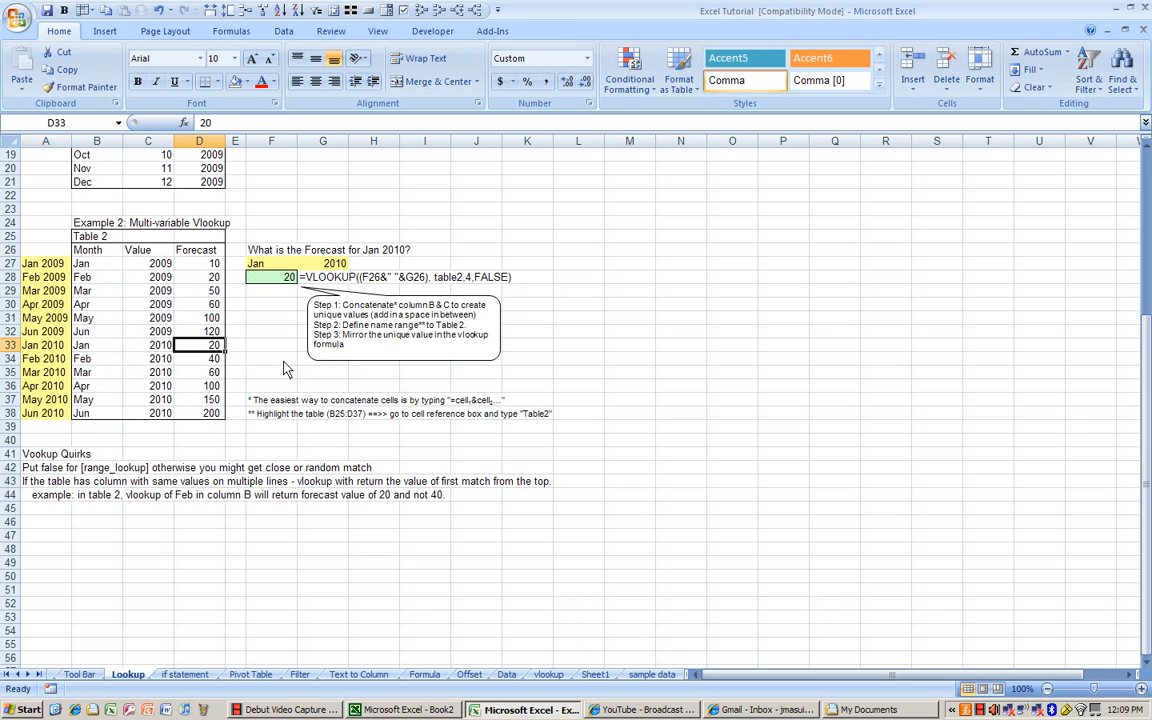
pyautogui.click(281, 280)
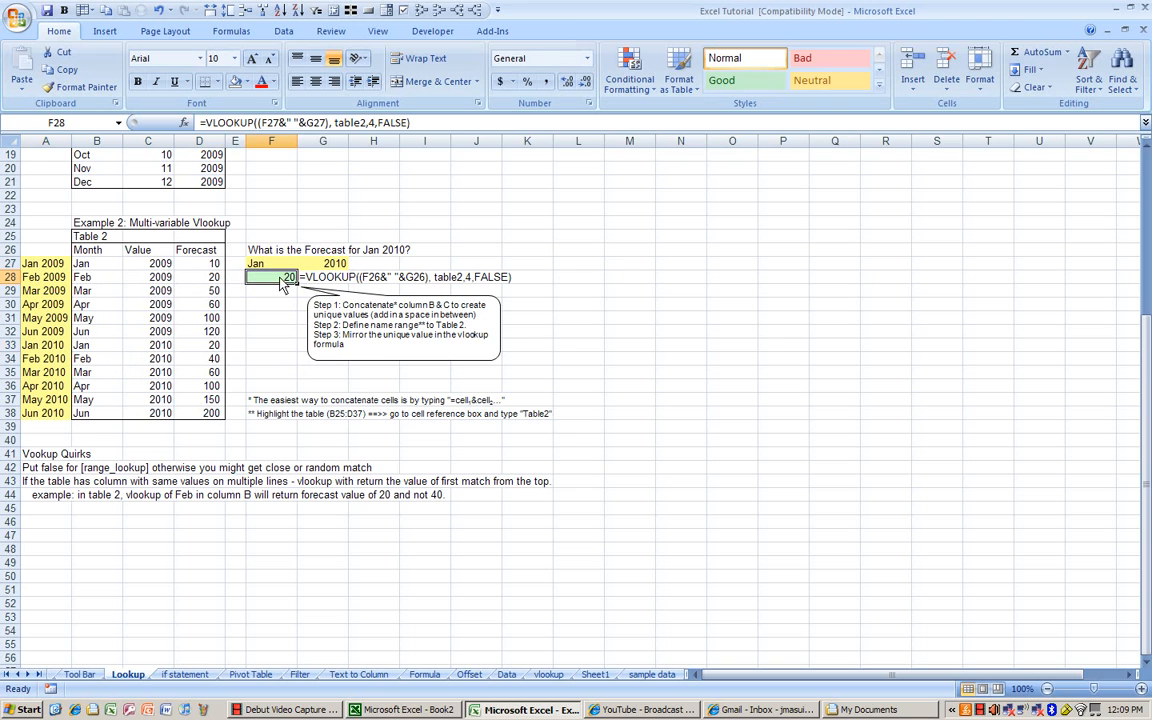
# - Replace the concatenated lookup value in the F28 VLOOKUP formula with the text "jan"
pyautogui.click(330, 124)
pyautogui.press('BackSpace')
pyautogui.press('BackSpace')
pyautogui.press('BackSpace')
pyautogui.press('BackSpace')
pyautogui.press('BackSpace')
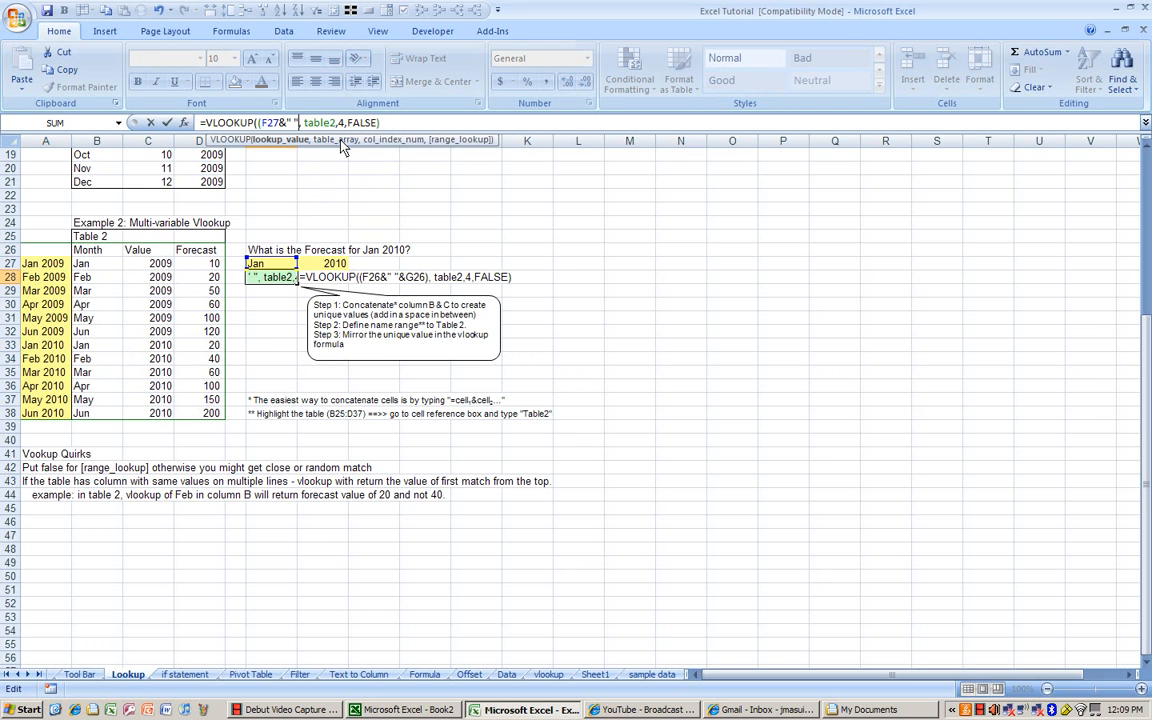
pyautogui.press('BackSpace')
pyautogui.press('BackSpace')
pyautogui.press('BackSpace')
pyautogui.press('BackSpace')
pyautogui.press('BackSpace')
pyautogui.press('BackSpace')
pyautogui.press('BackSpace')
pyautogui.press('BackSpace')
pyautogui.write('"jan"')
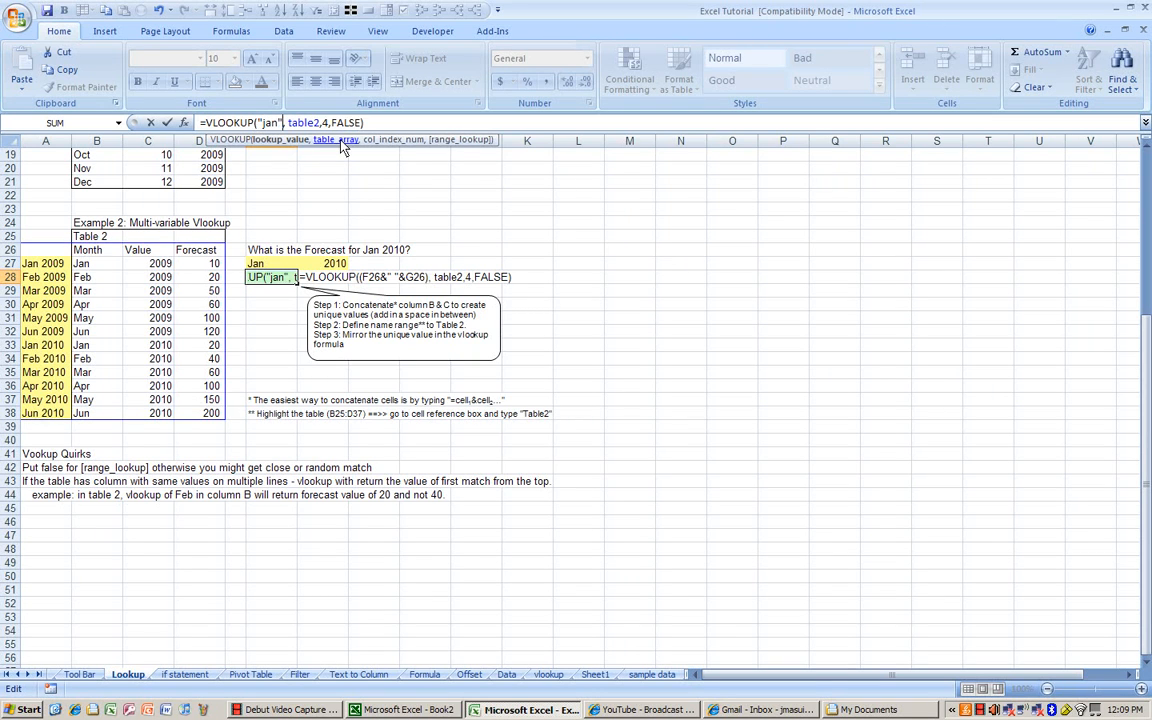
pyautogui.press('Return')
pyautogui.press('Up')
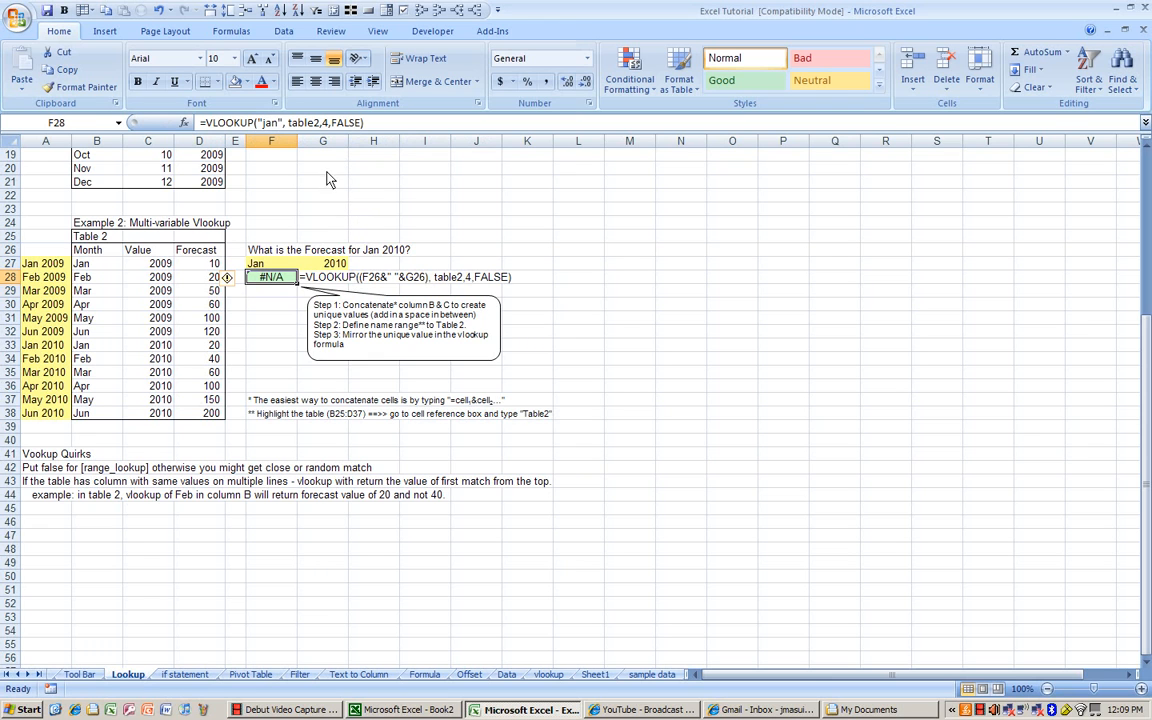
# - Change the table array of the F28 VLOOKUP formula from table2 to the range B27:D38
pyautogui.click(289, 124)
pyautogui.press('Delete')
pyautogui.press('Delete')
pyautogui.press('Delete')
pyautogui.press('Delete')
pyautogui.press('Delete')
pyautogui.press('Delete')
pyautogui.press('Delete')
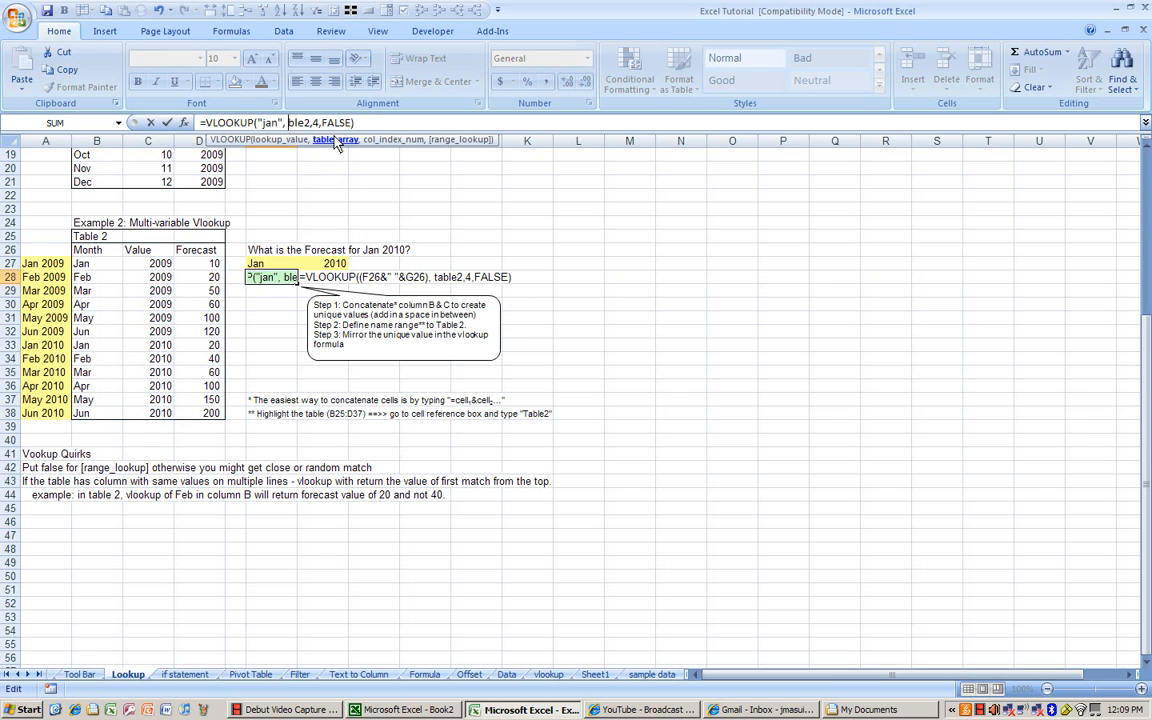
pyautogui.write(',')
pyautogui.press('BackSpace')
pyautogui.write(',')
pyautogui.click(117, 267)
pyautogui.moveTo(117, 270); pyautogui.dragTo(180, 418)
pyautogui.press('Return')
pyautogui.press('Up')
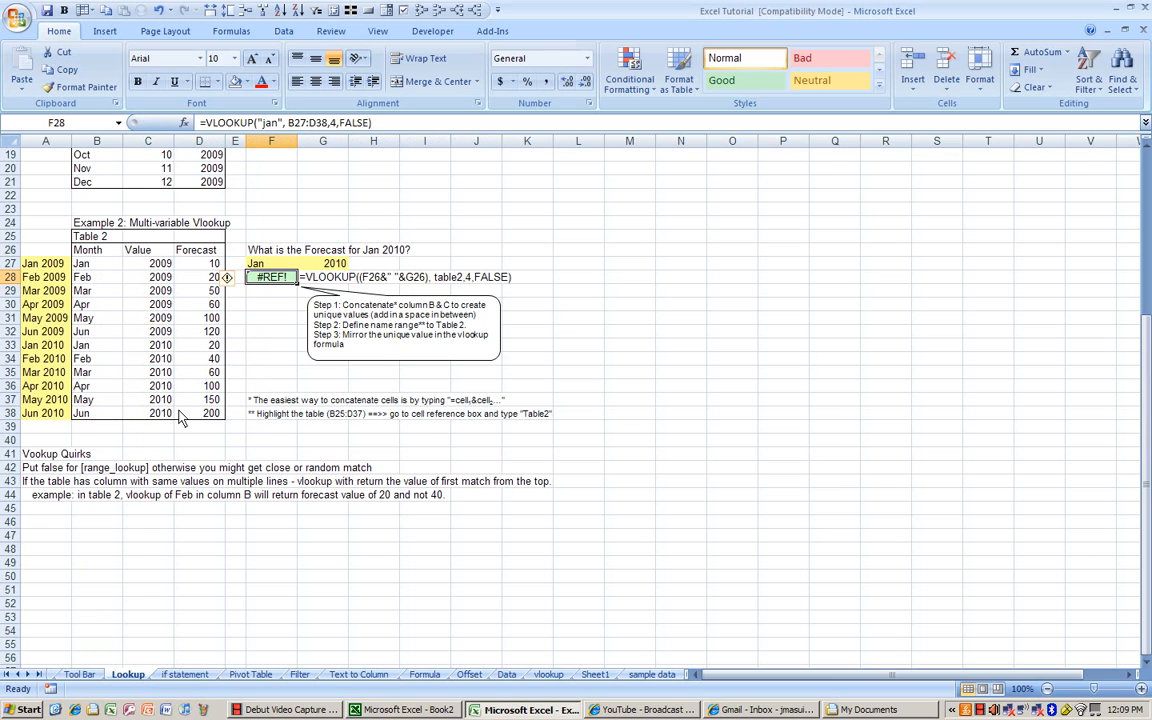
# - Set the column index number of the F28 VLOOKUP formula to 3
pyautogui.click(331, 122)
pyautogui.write('3')
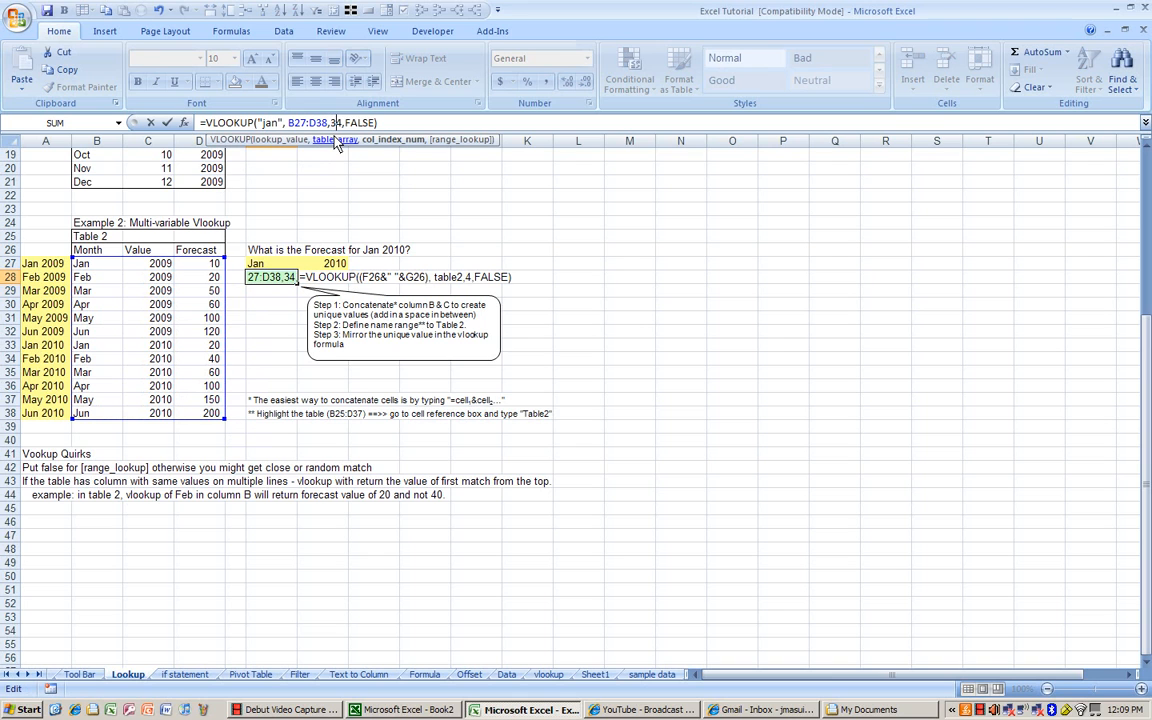
pyautogui.press('Delete')
pyautogui.press('Return')
pyautogui.press('Up')
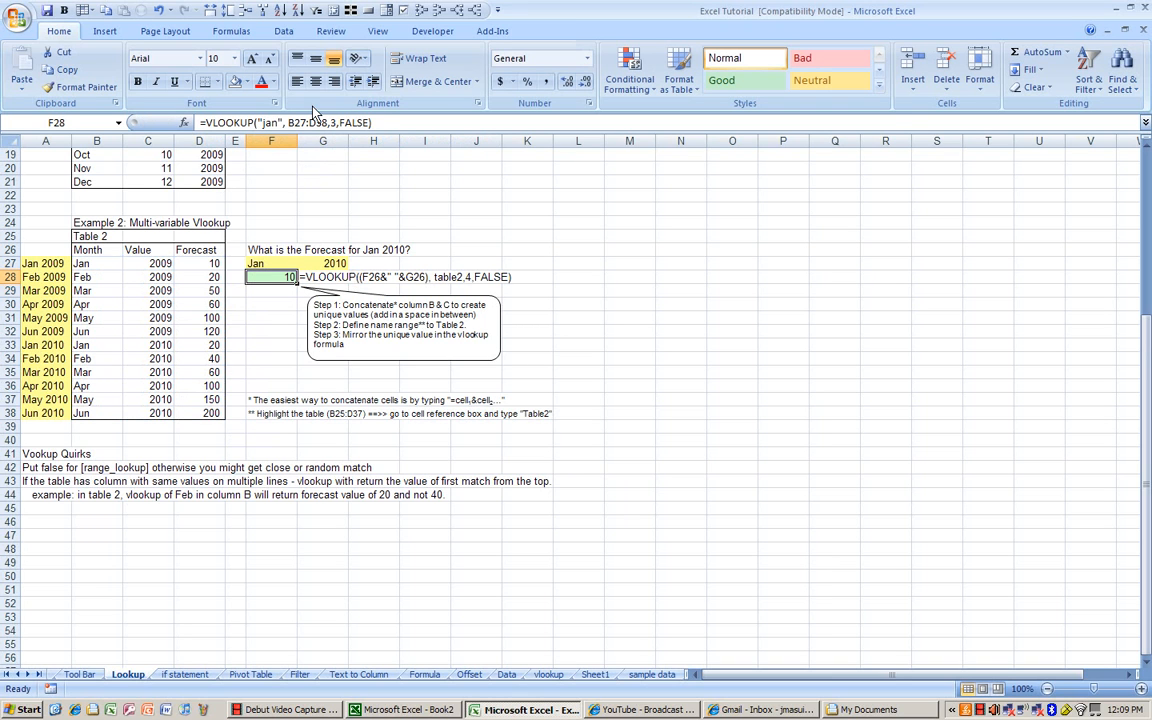
# - Examine the lookup range B27:D38, the F28 formula, the first Jan entry in B27 and its forecast in D27
pyautogui.moveTo(105, 263); pyautogui.dragTo(205, 410)
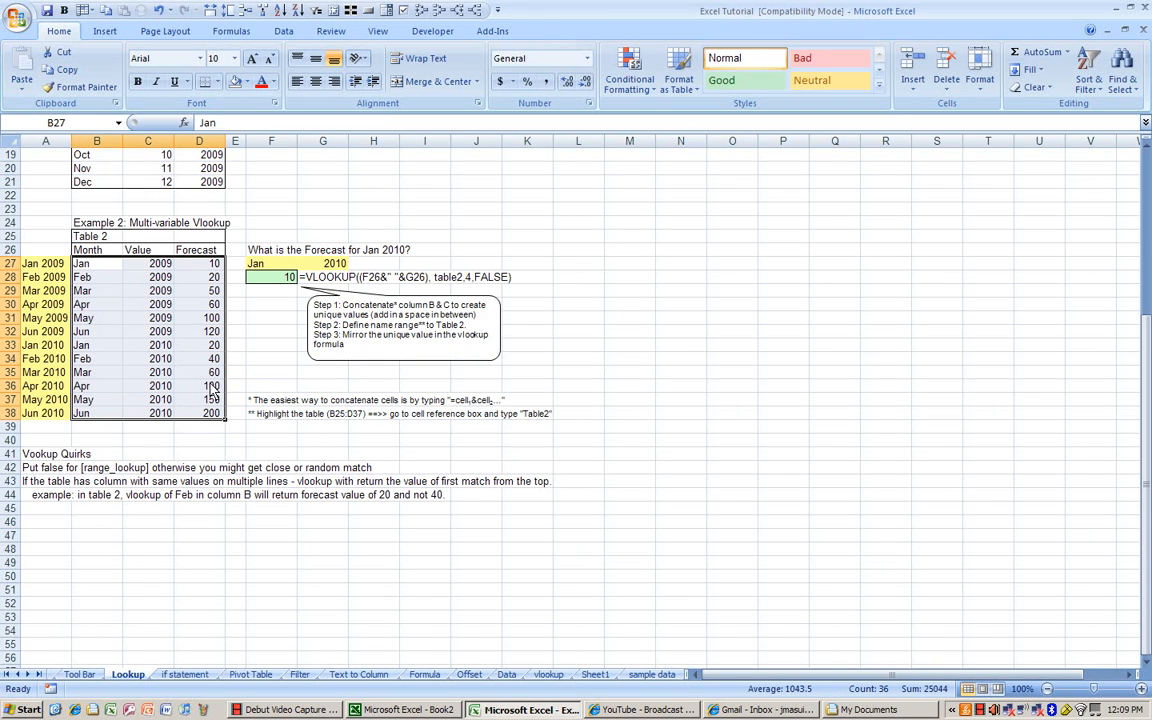
pyautogui.click(258, 280)
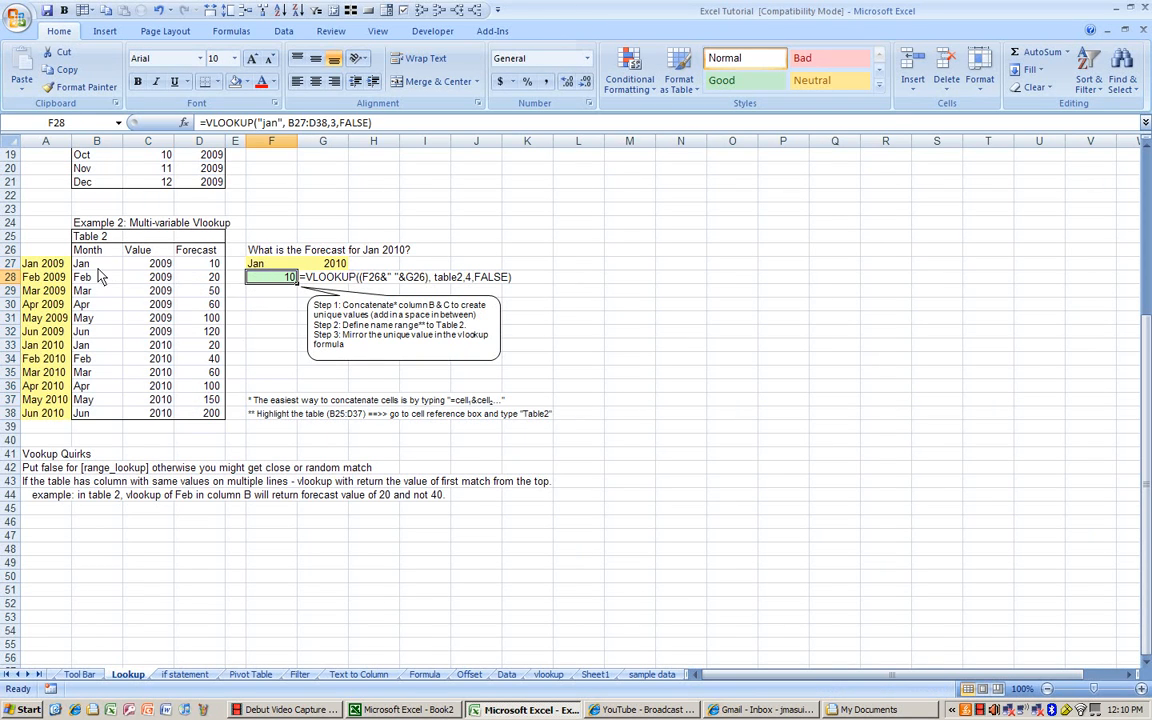
pyautogui.click(95, 263)
pyautogui.click(215, 266)
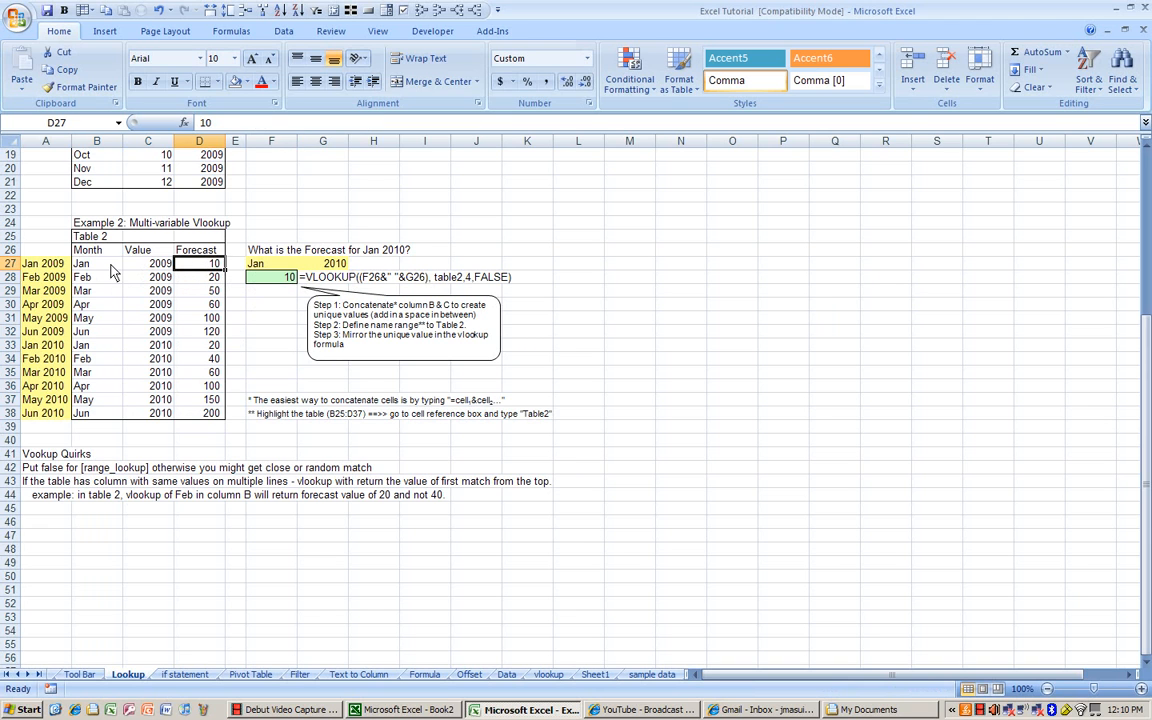